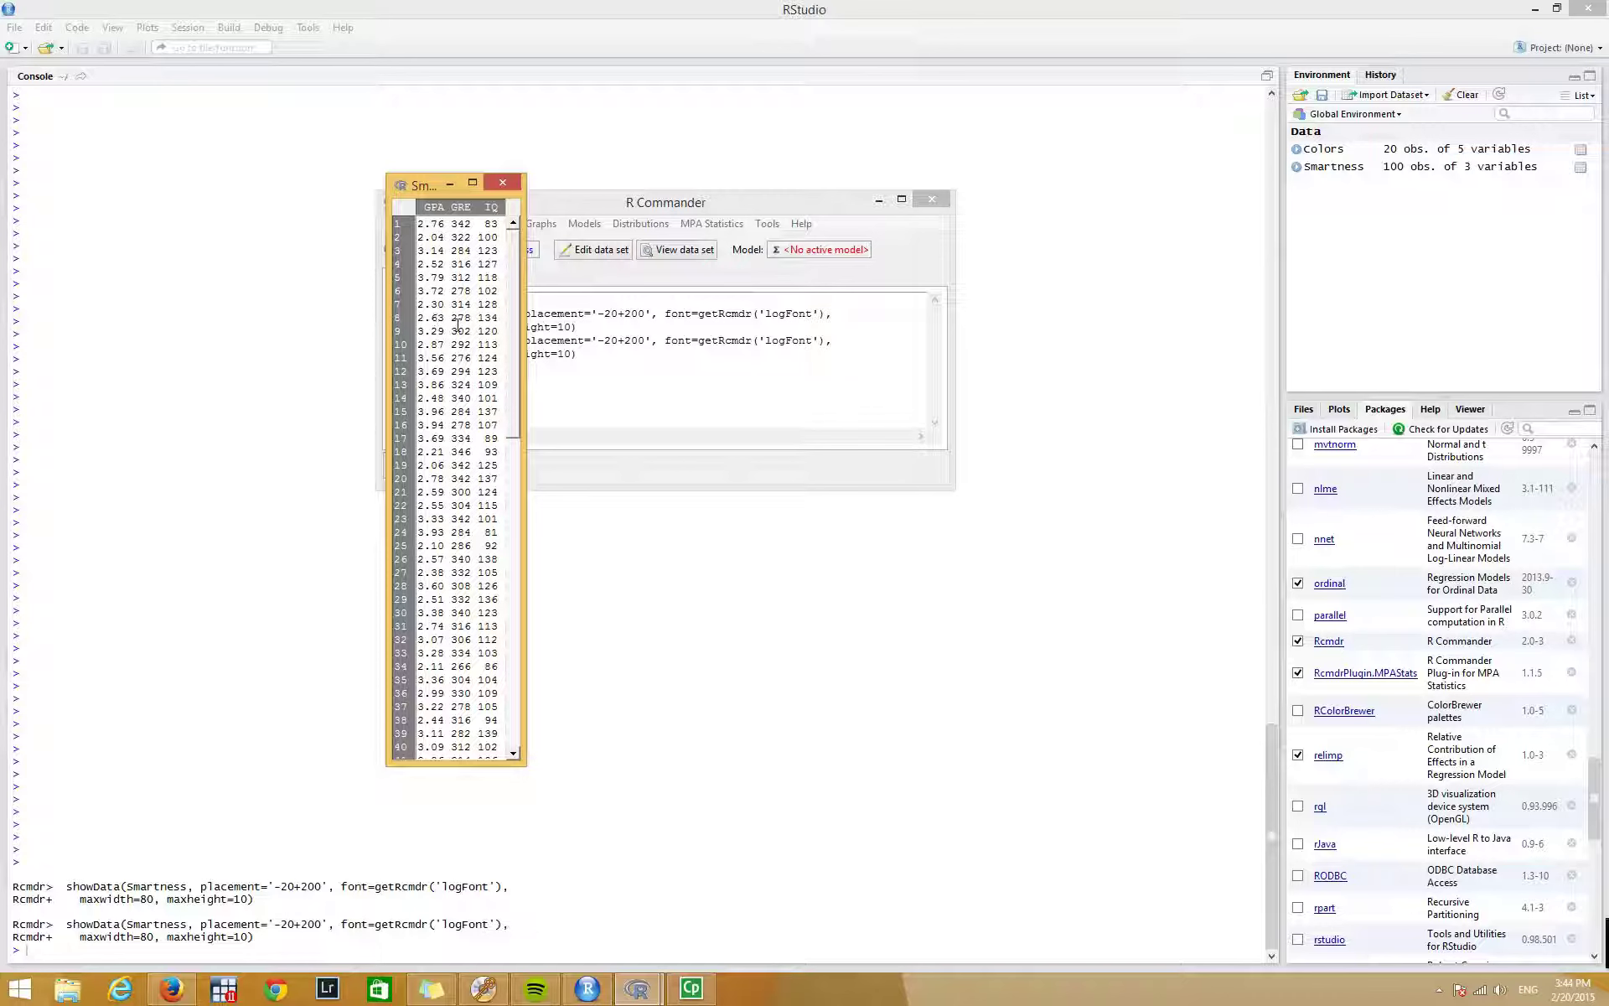
Close the data view, then summarize the Smartness data set and examine the means of GPA, GRE and IQ.
click(503, 182)
click(714, 224)
mouse_move(727, 274)
click(872, 275)
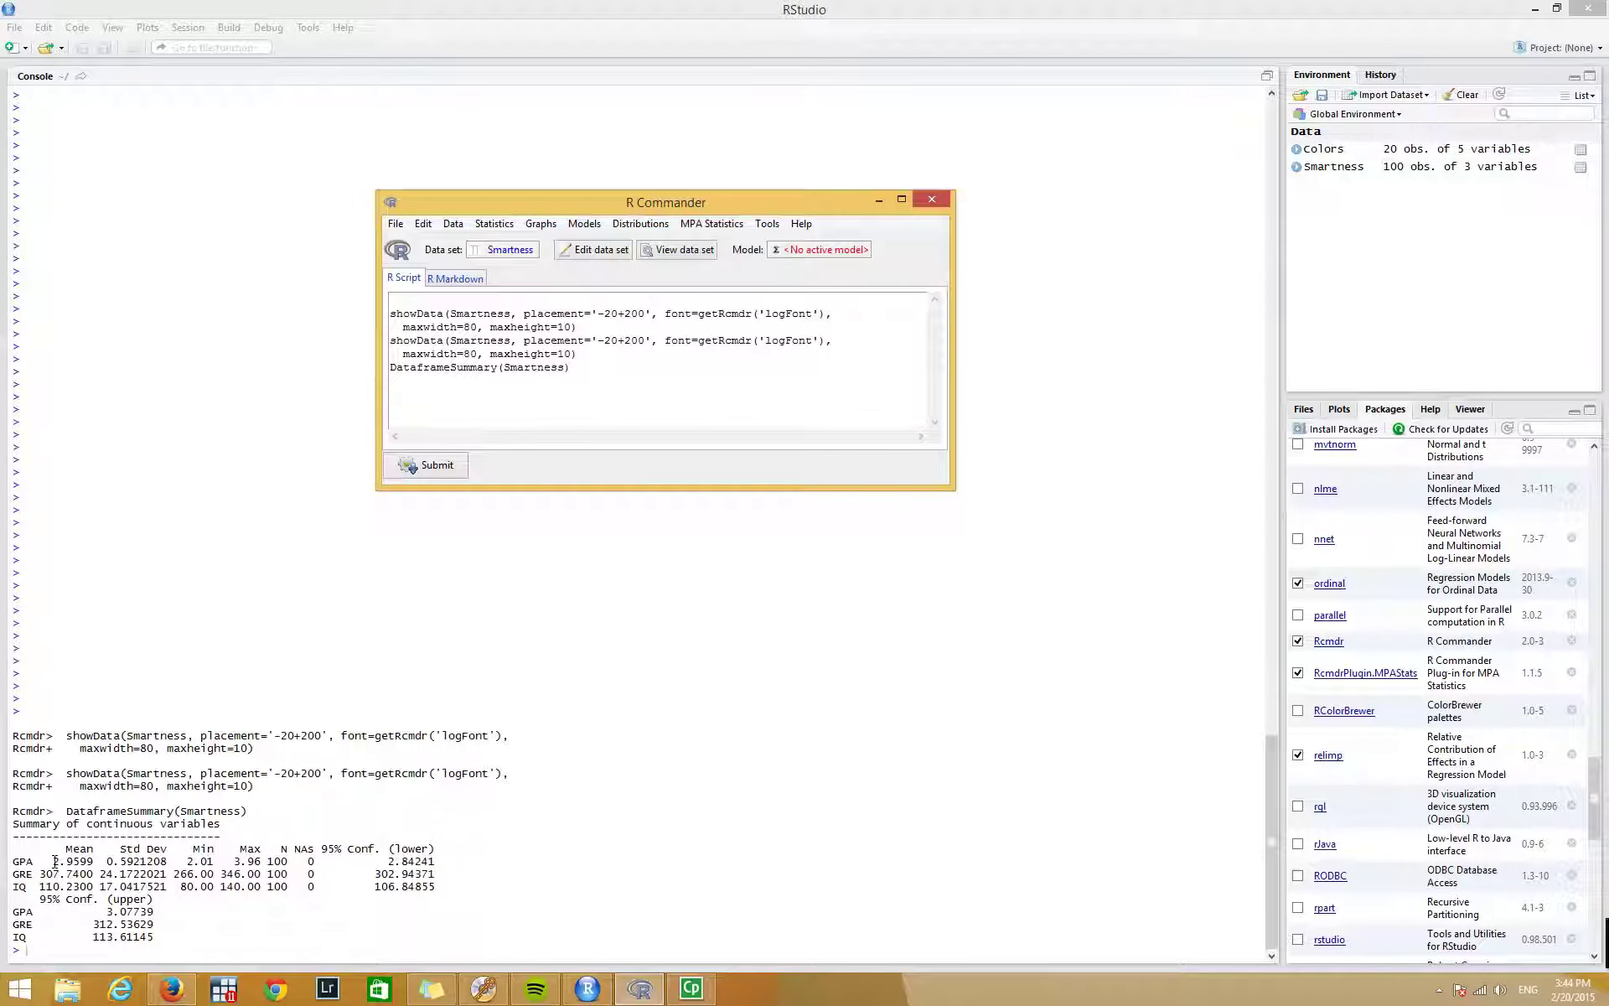
drag(53, 861, 76, 862)
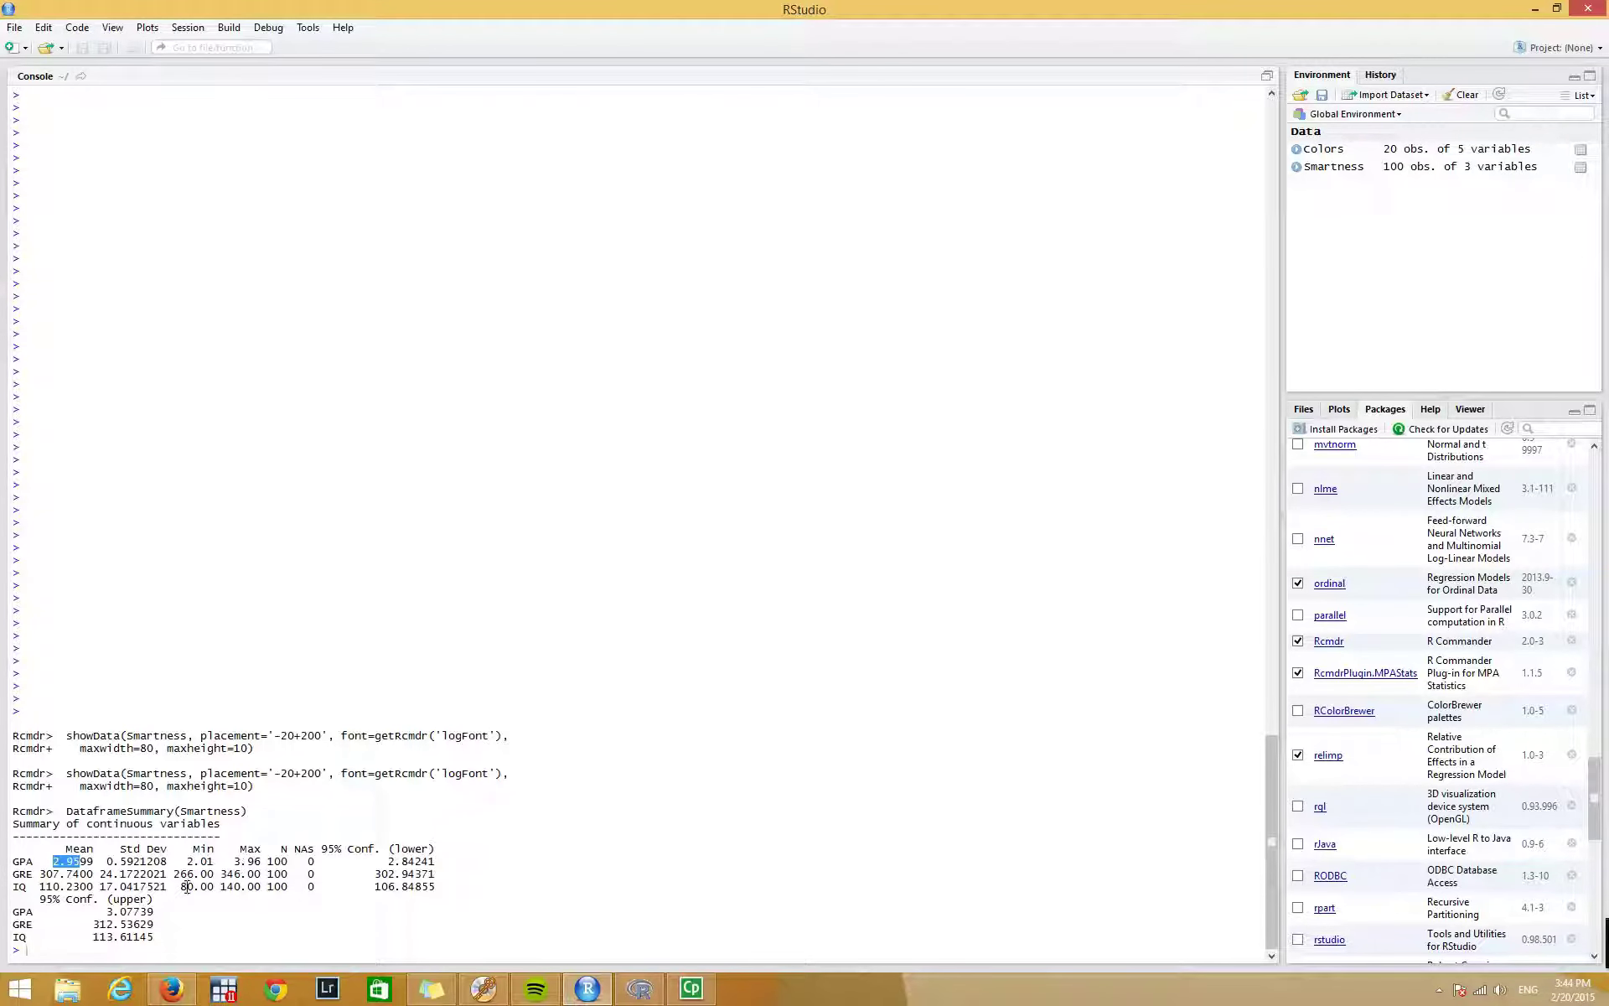
click(42, 875)
drag(42, 875, 75, 874)
drag(40, 886, 74, 886)
Standardize the GPA, GRE and IQ variables of the Smartness data set in R Commander.
click(656, 993)
click(707, 226)
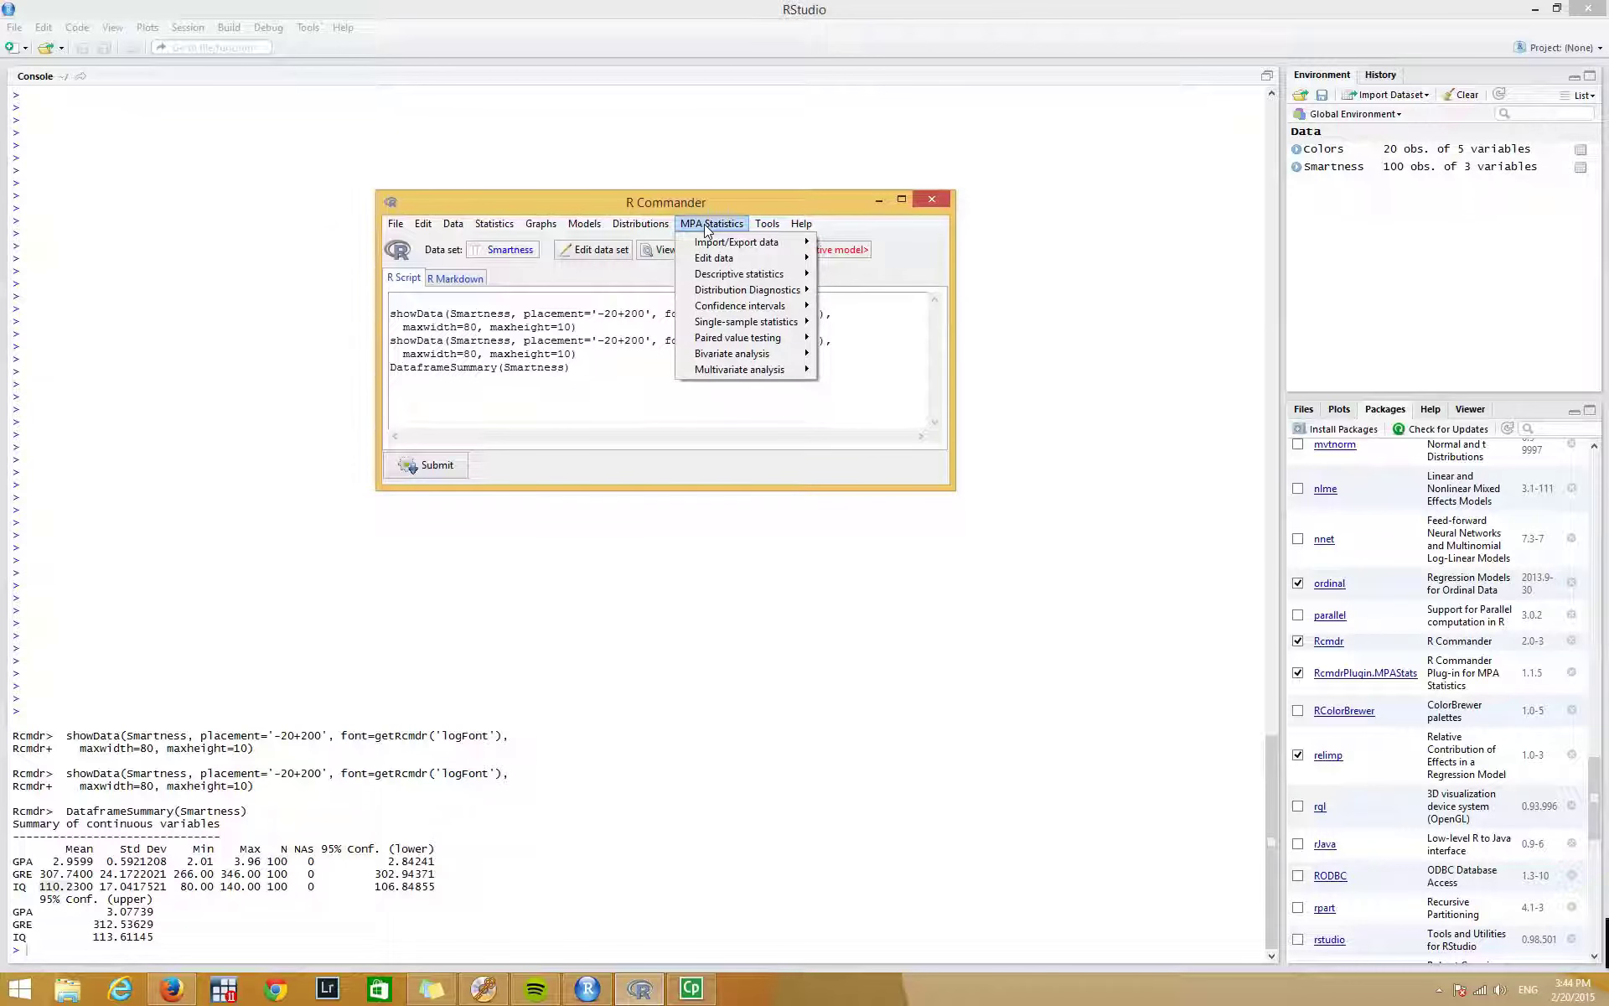
mouse_move(703, 259)
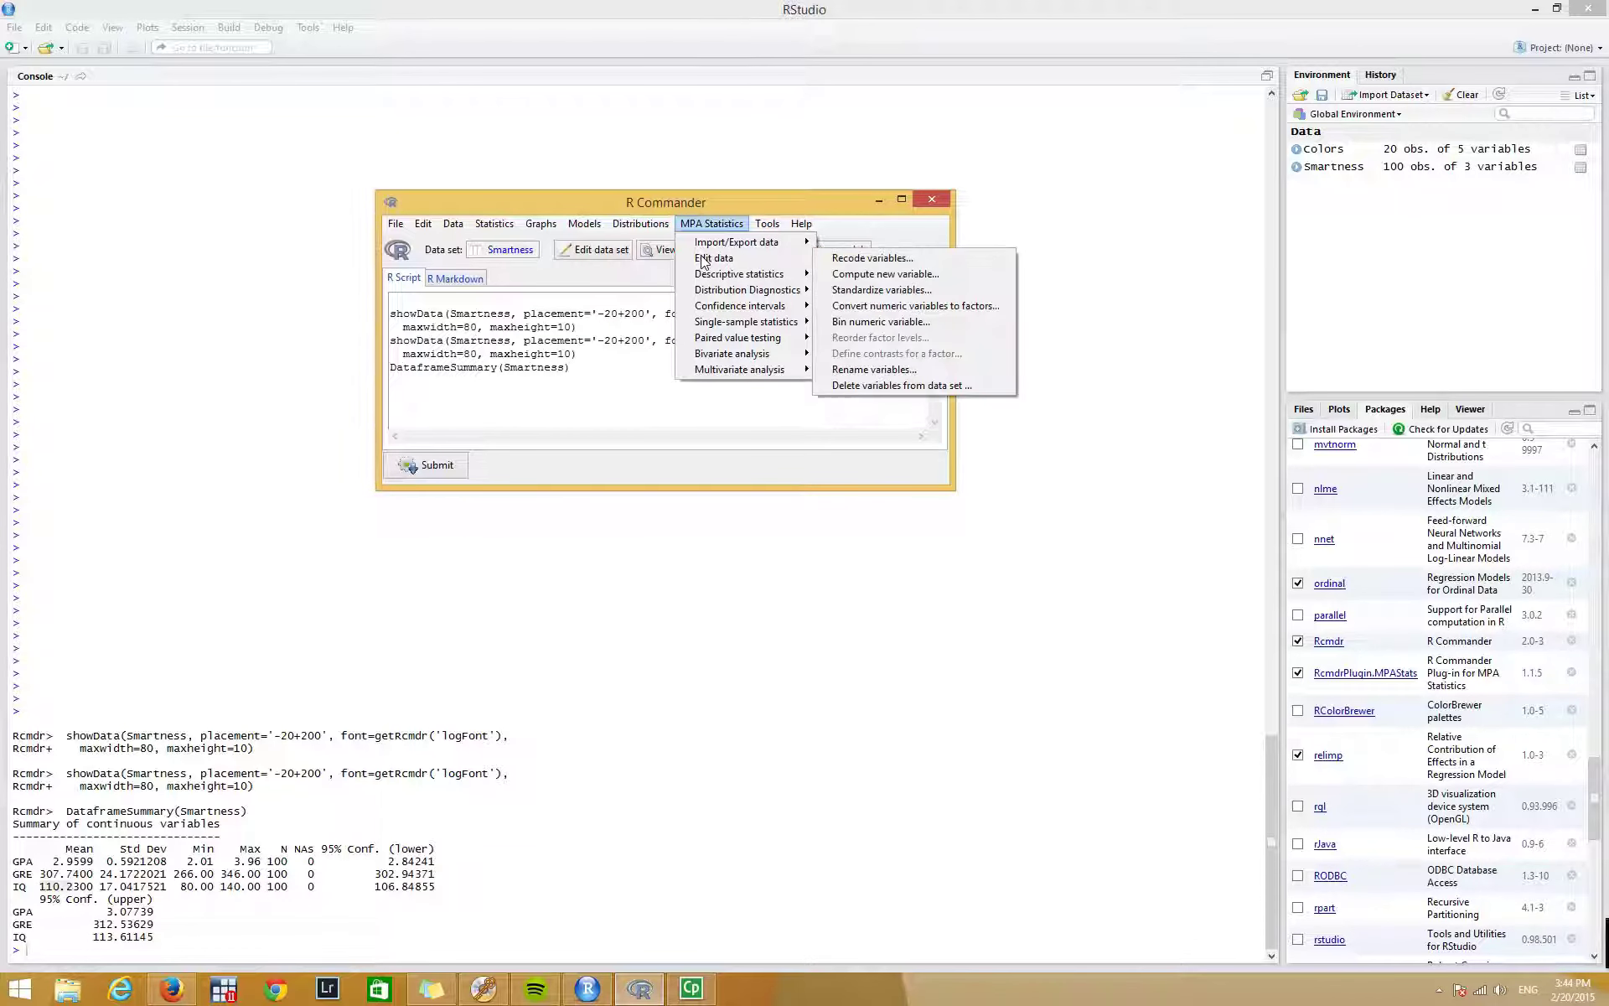
click(863, 294)
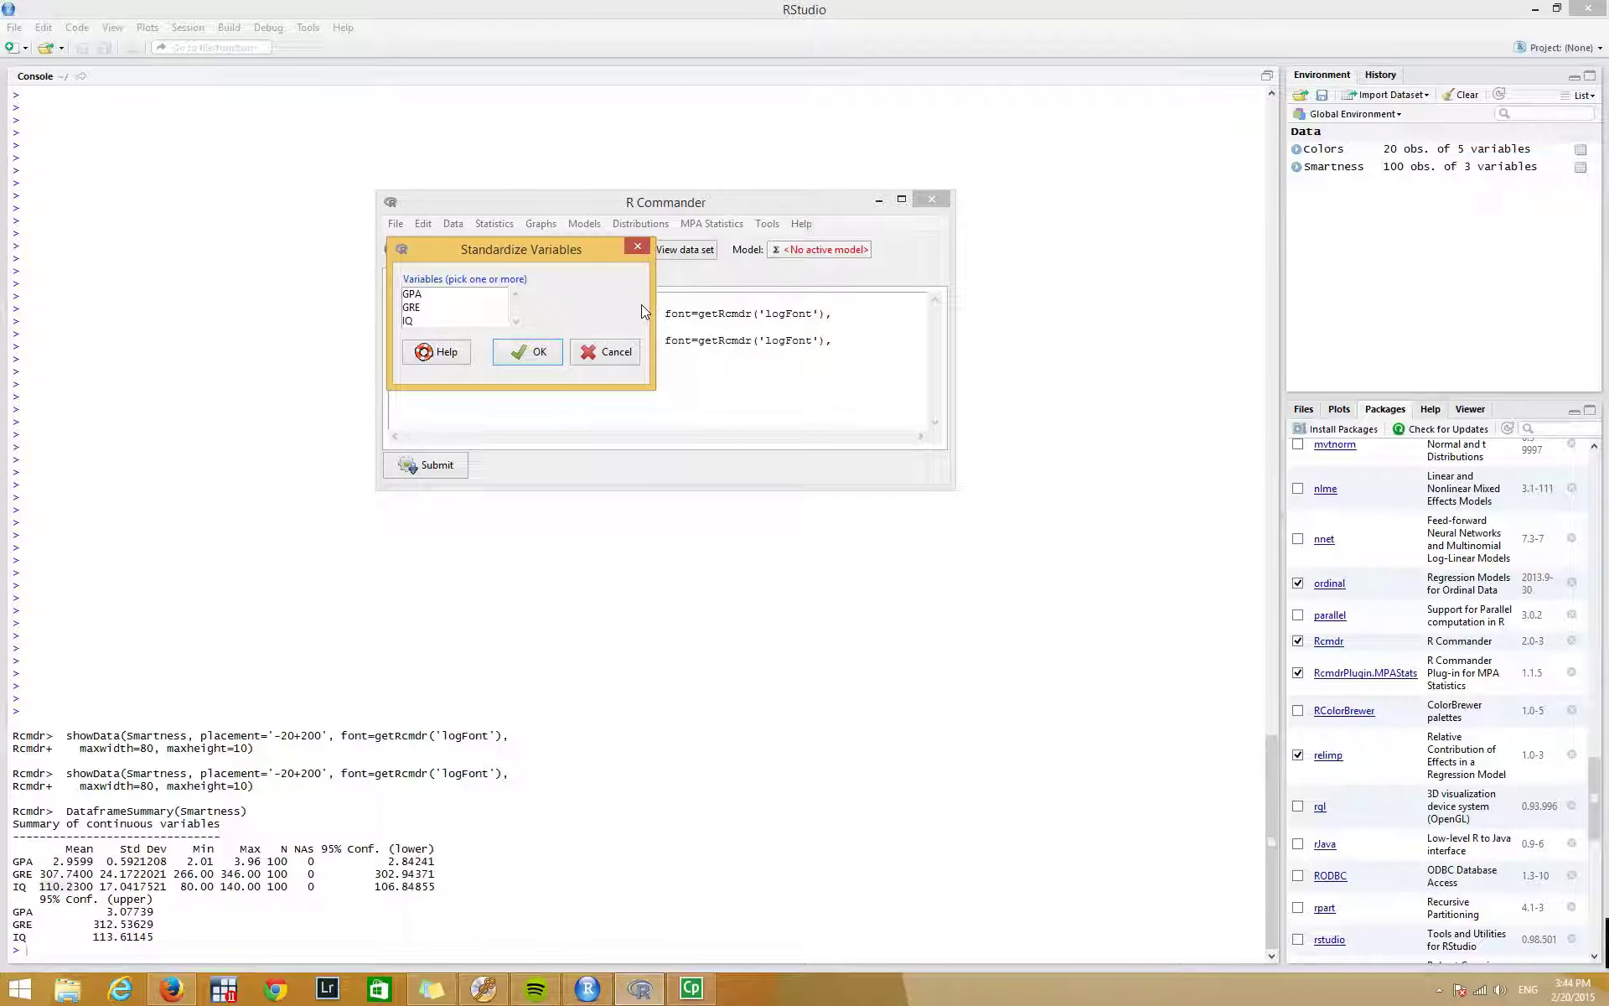
click(410, 295)
click(415, 307)
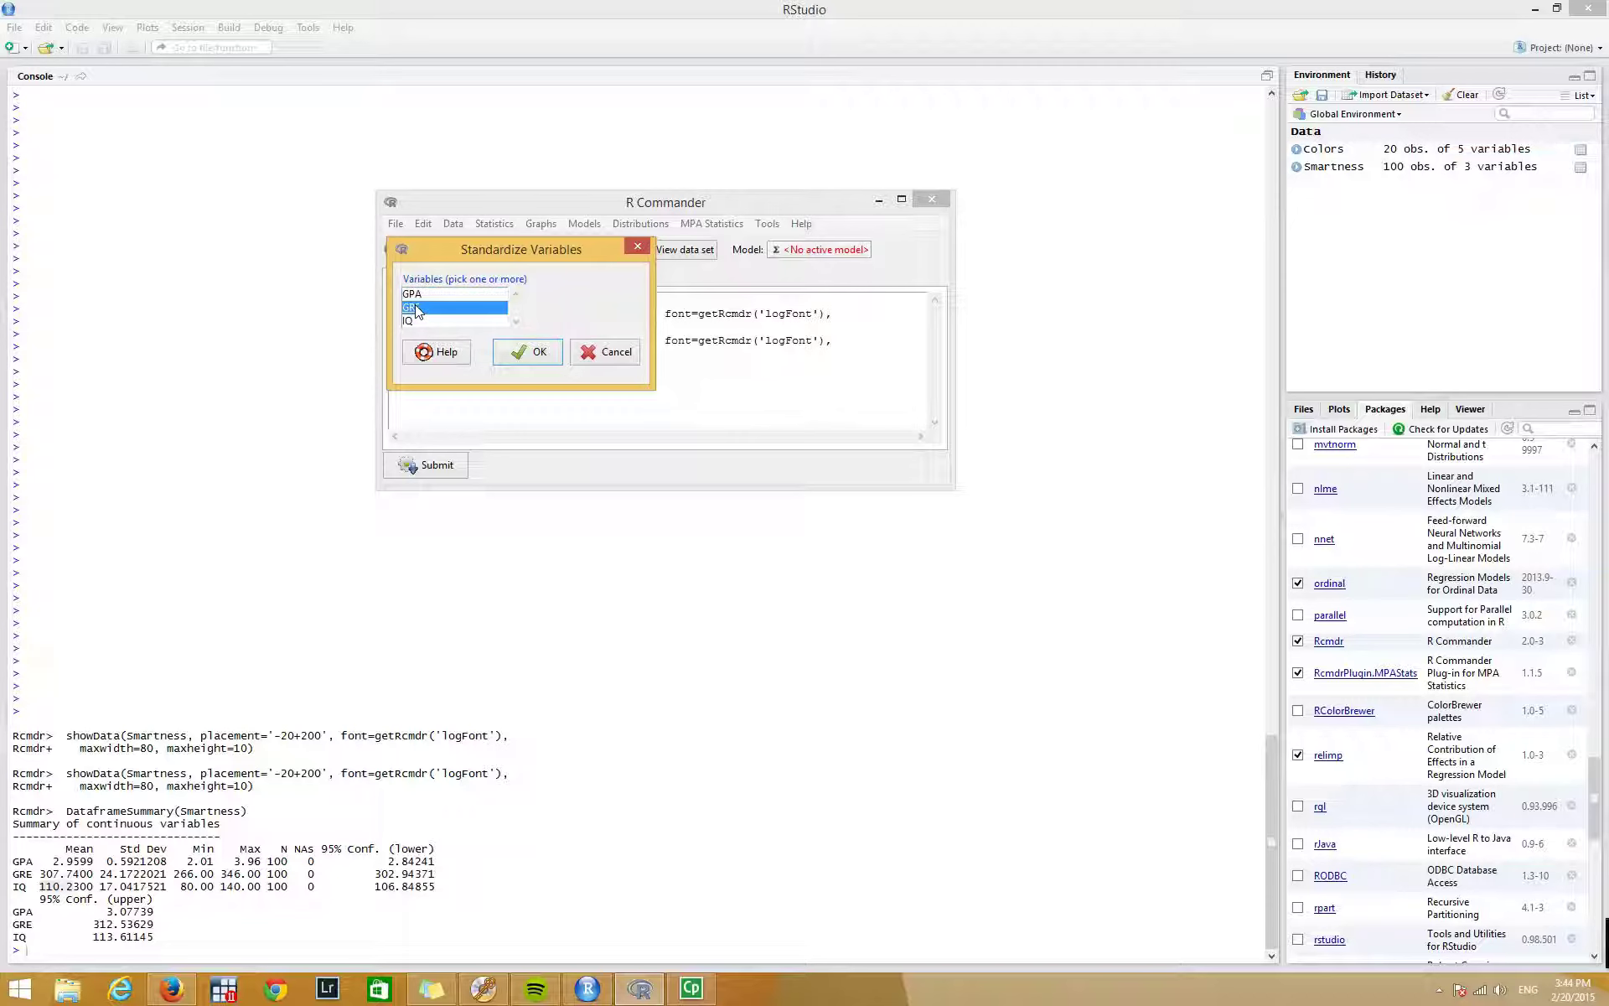
click(413, 294)
shift+click(418, 321)
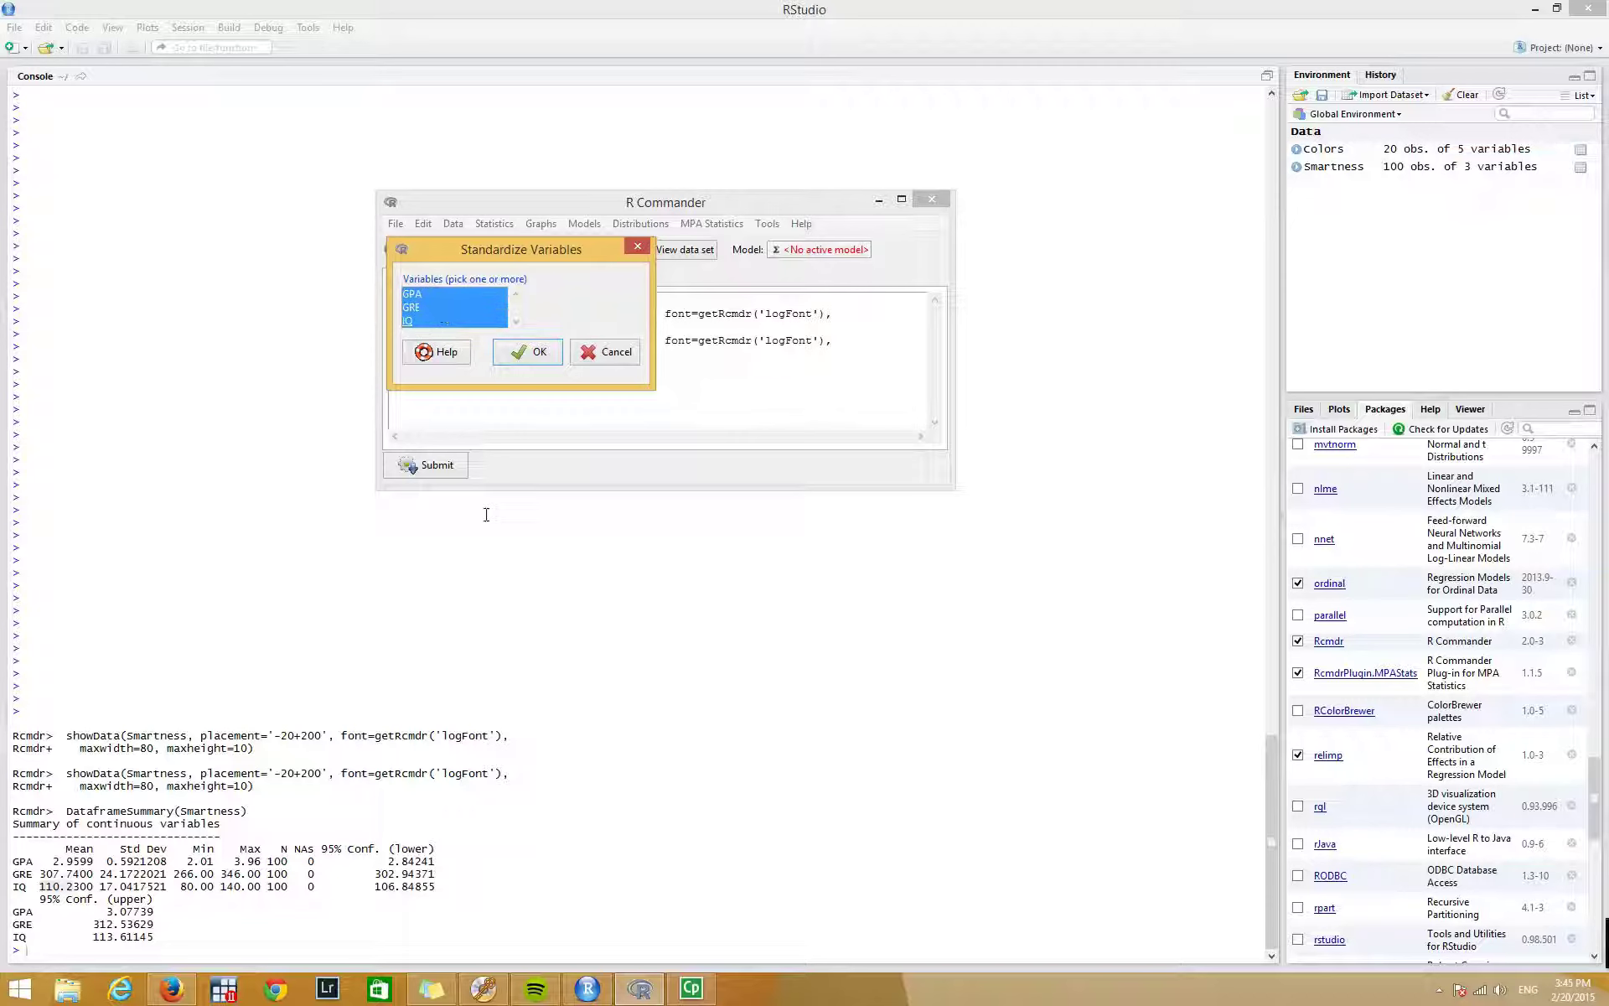
click(428, 295)
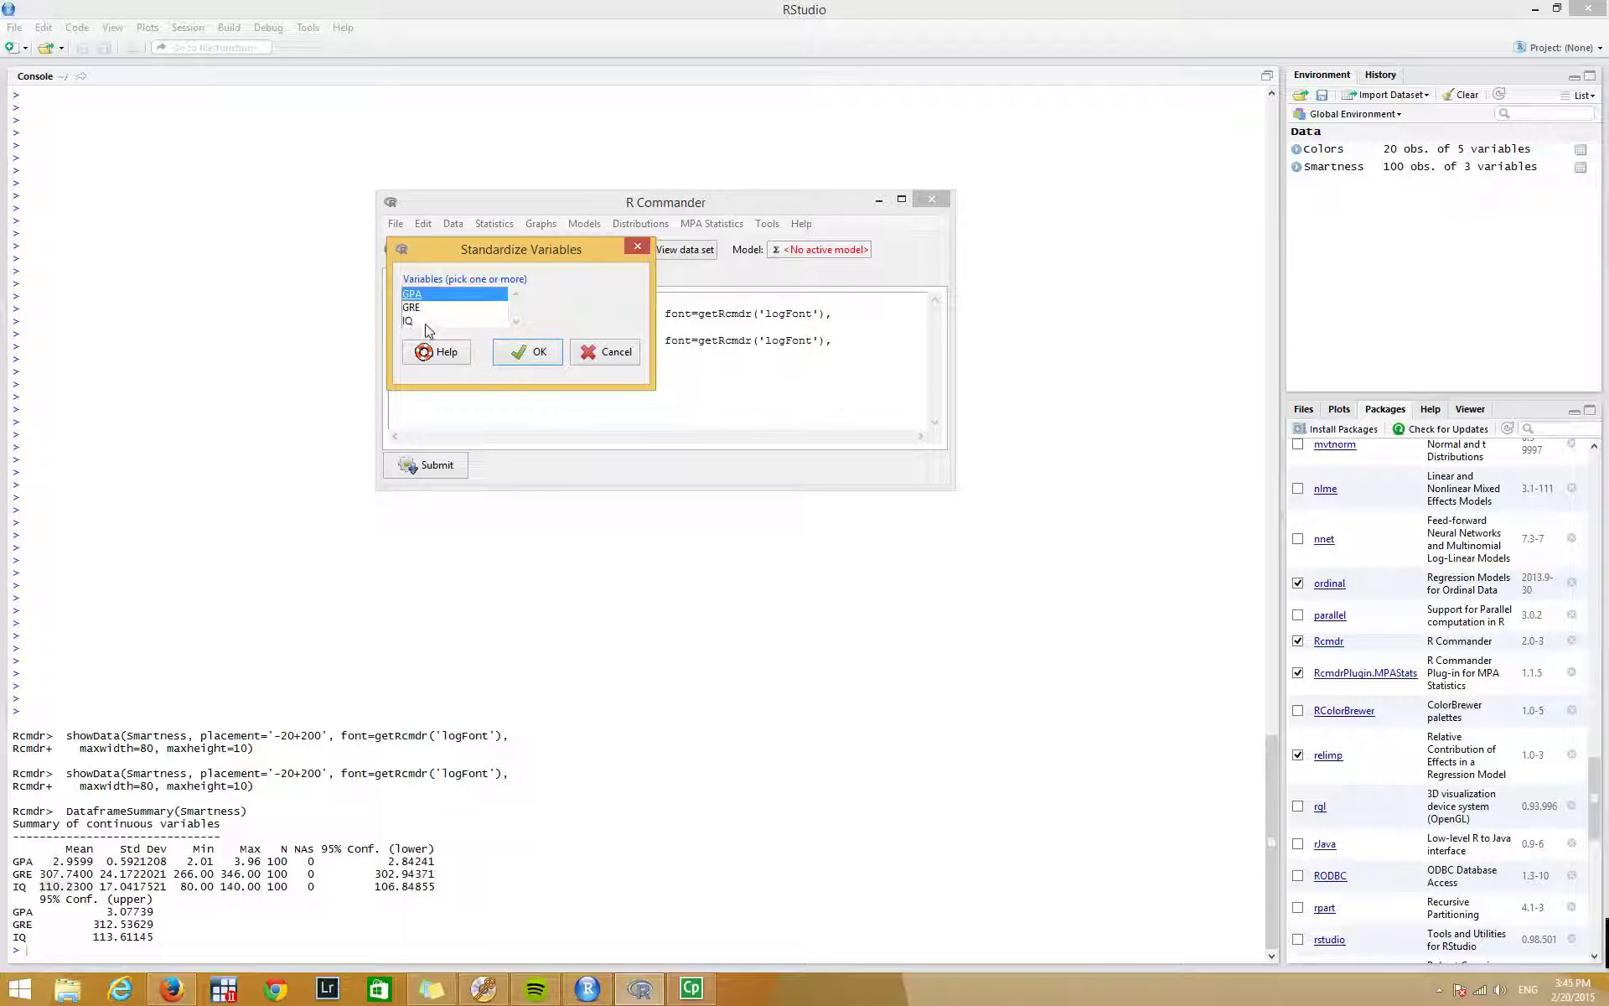
shift+click(426, 325)
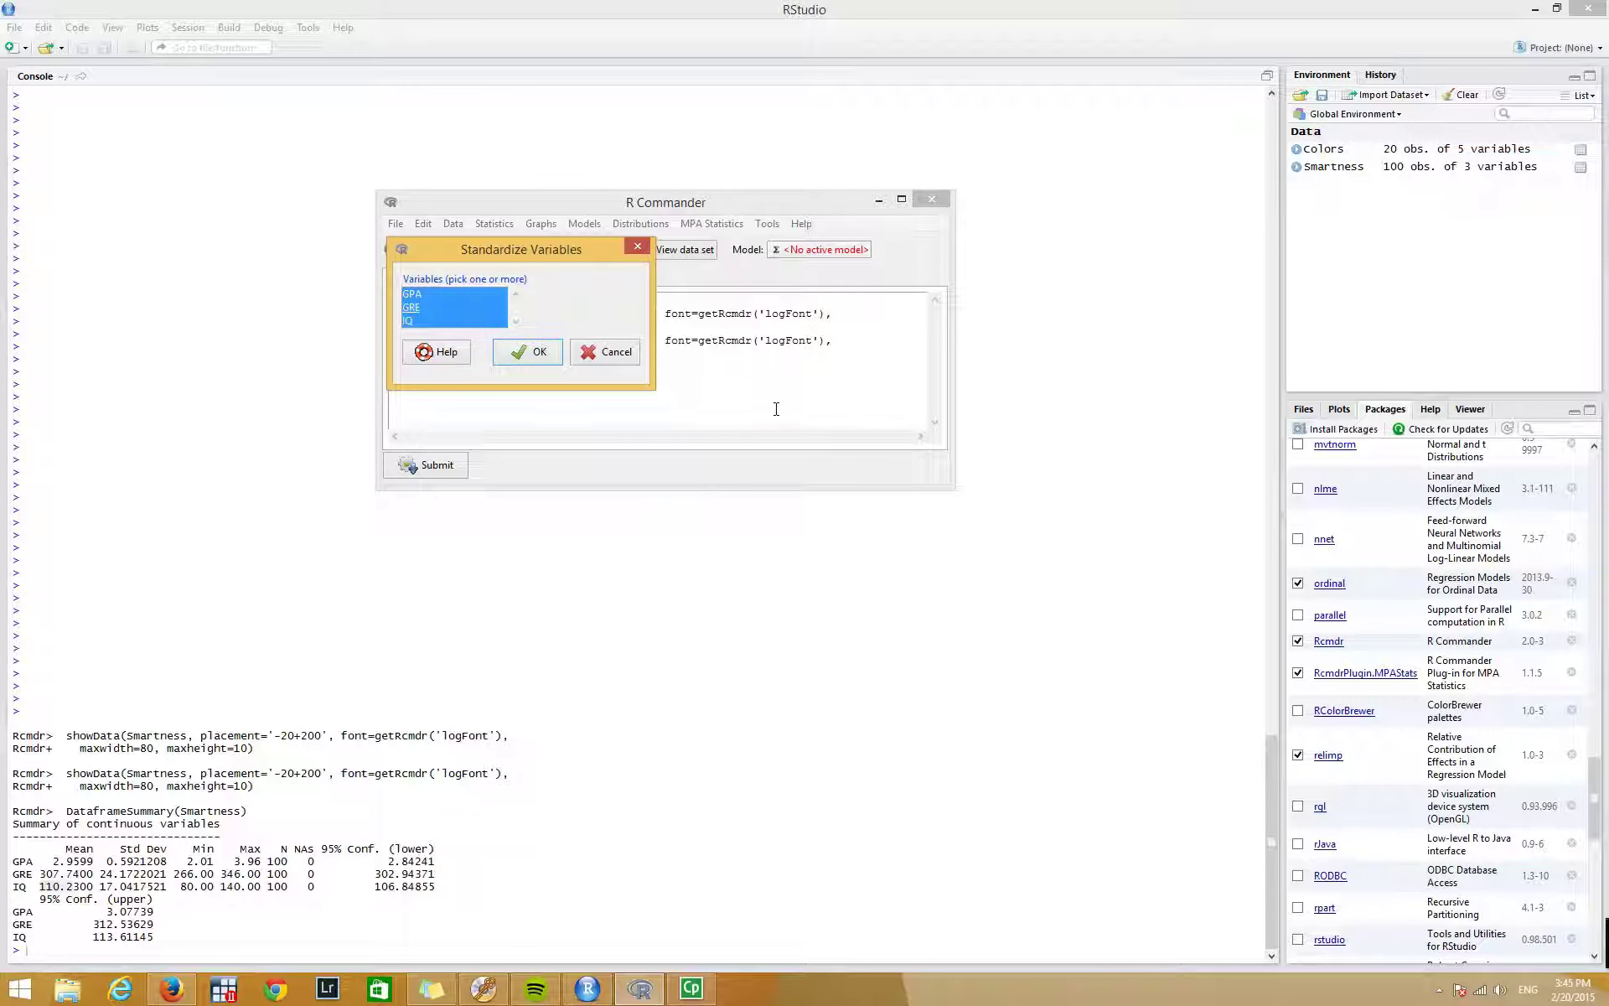
click(536, 358)
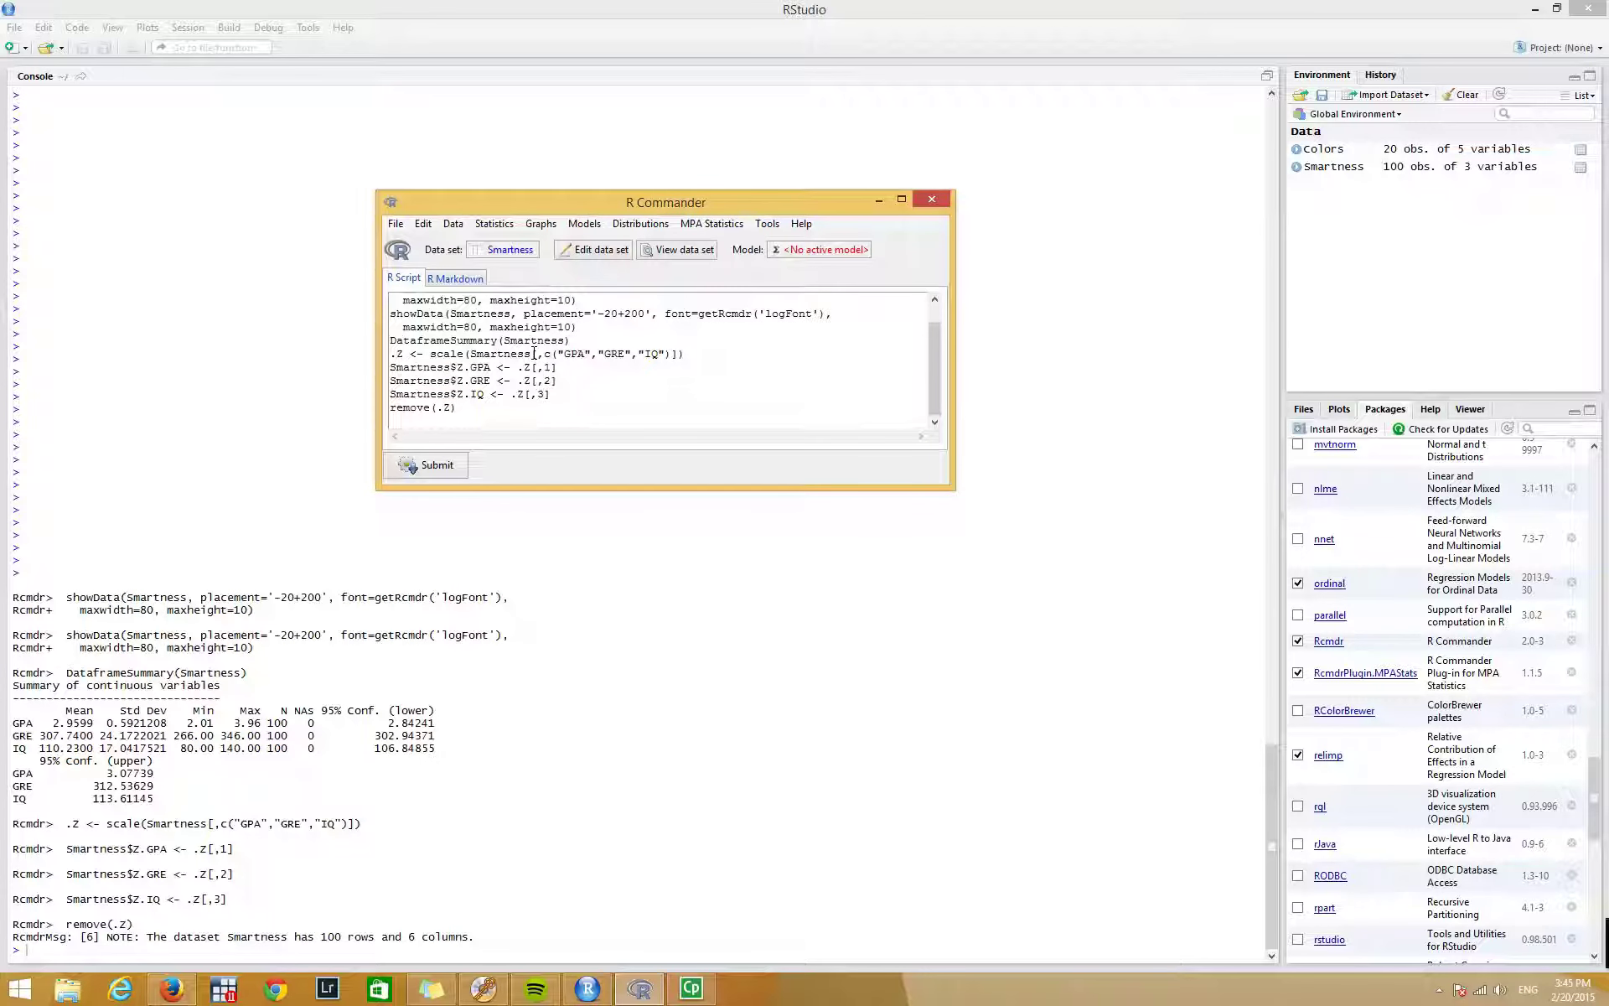
Summarize the Smartness data set with its standardized variables and inspect the means of the original GPA, GRE and IQ.
click(717, 225)
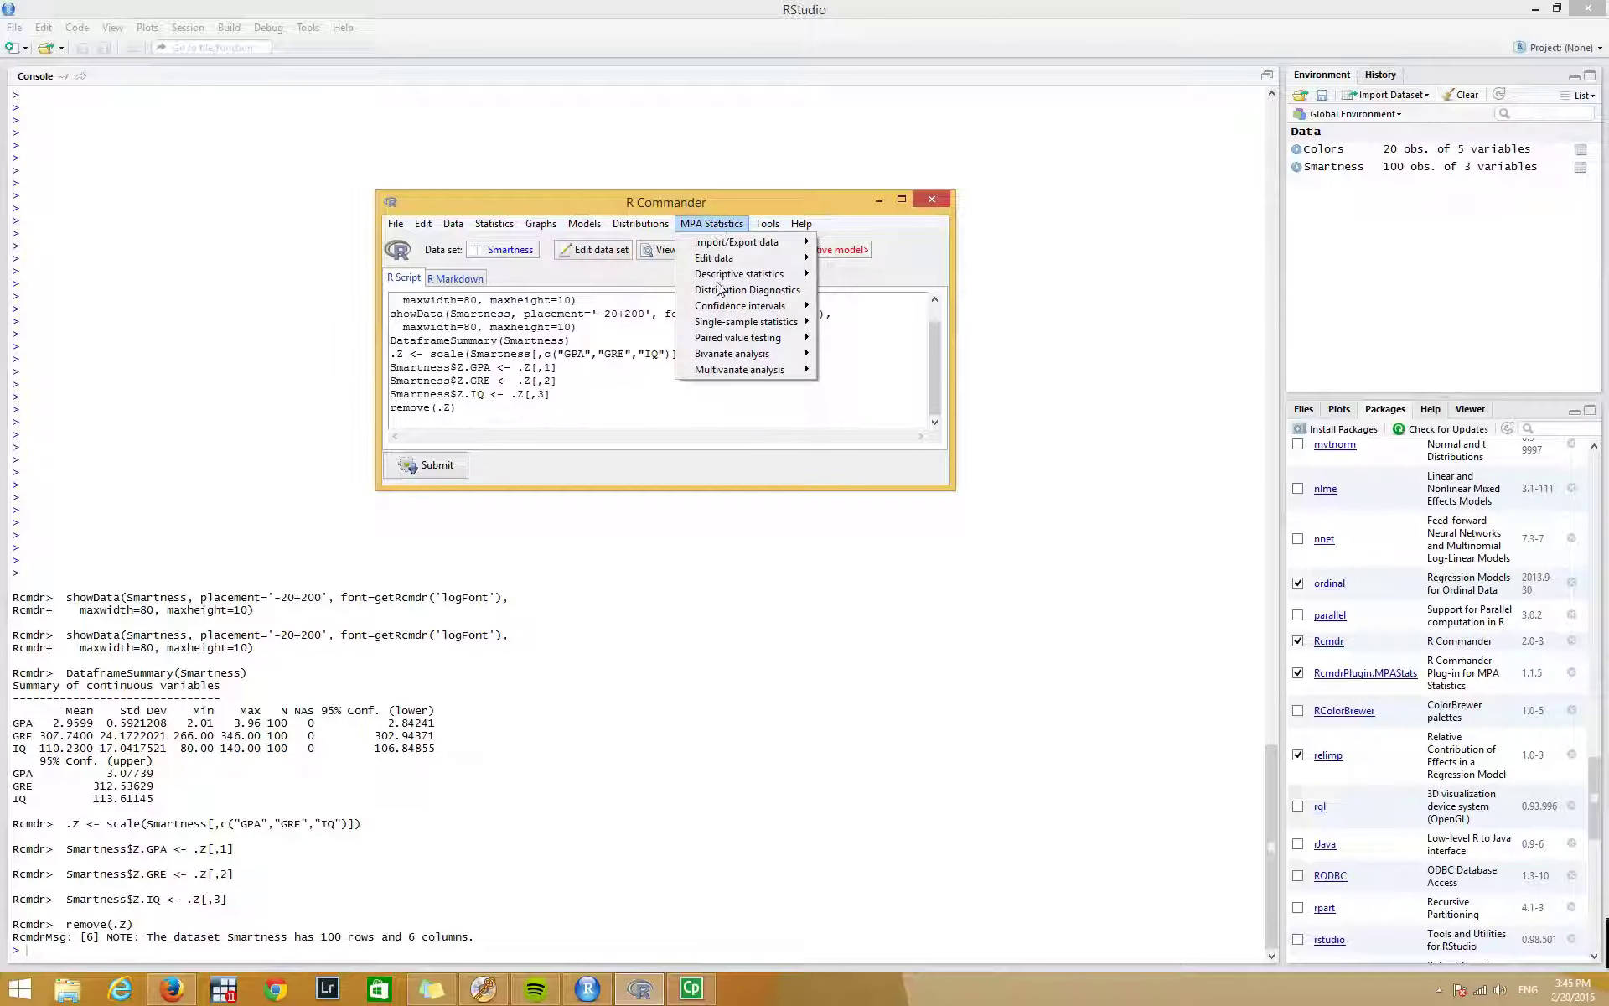
mouse_move(733, 278)
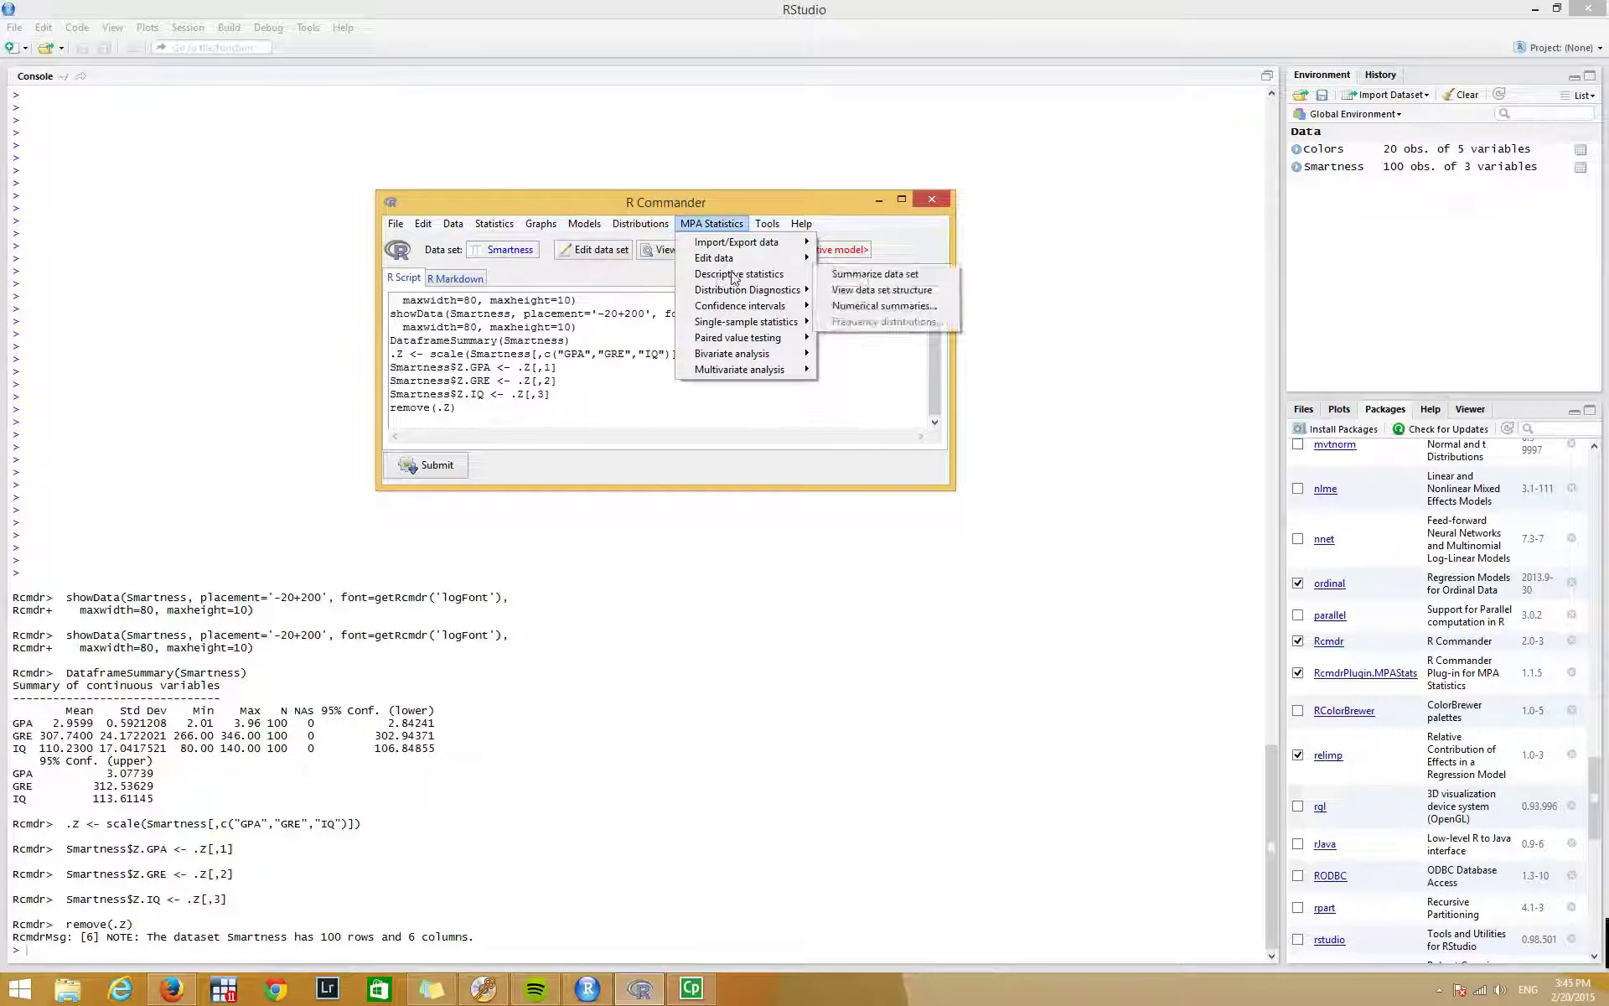
click(850, 277)
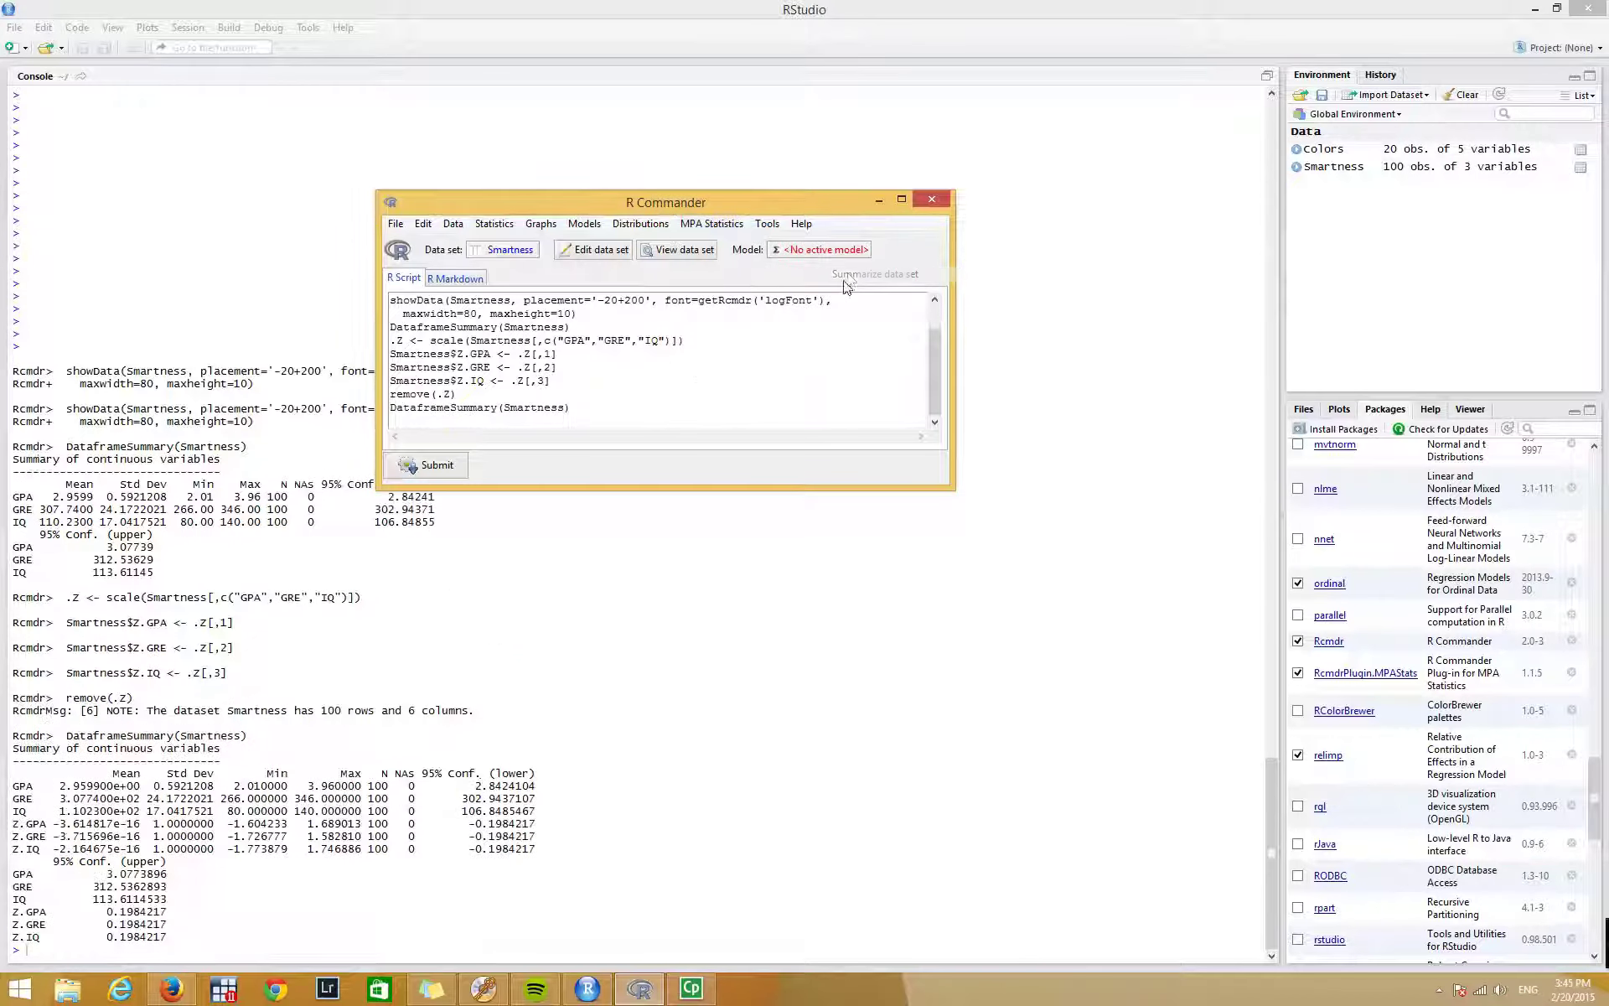
drag(18, 786, 74, 811)
click(63, 811)
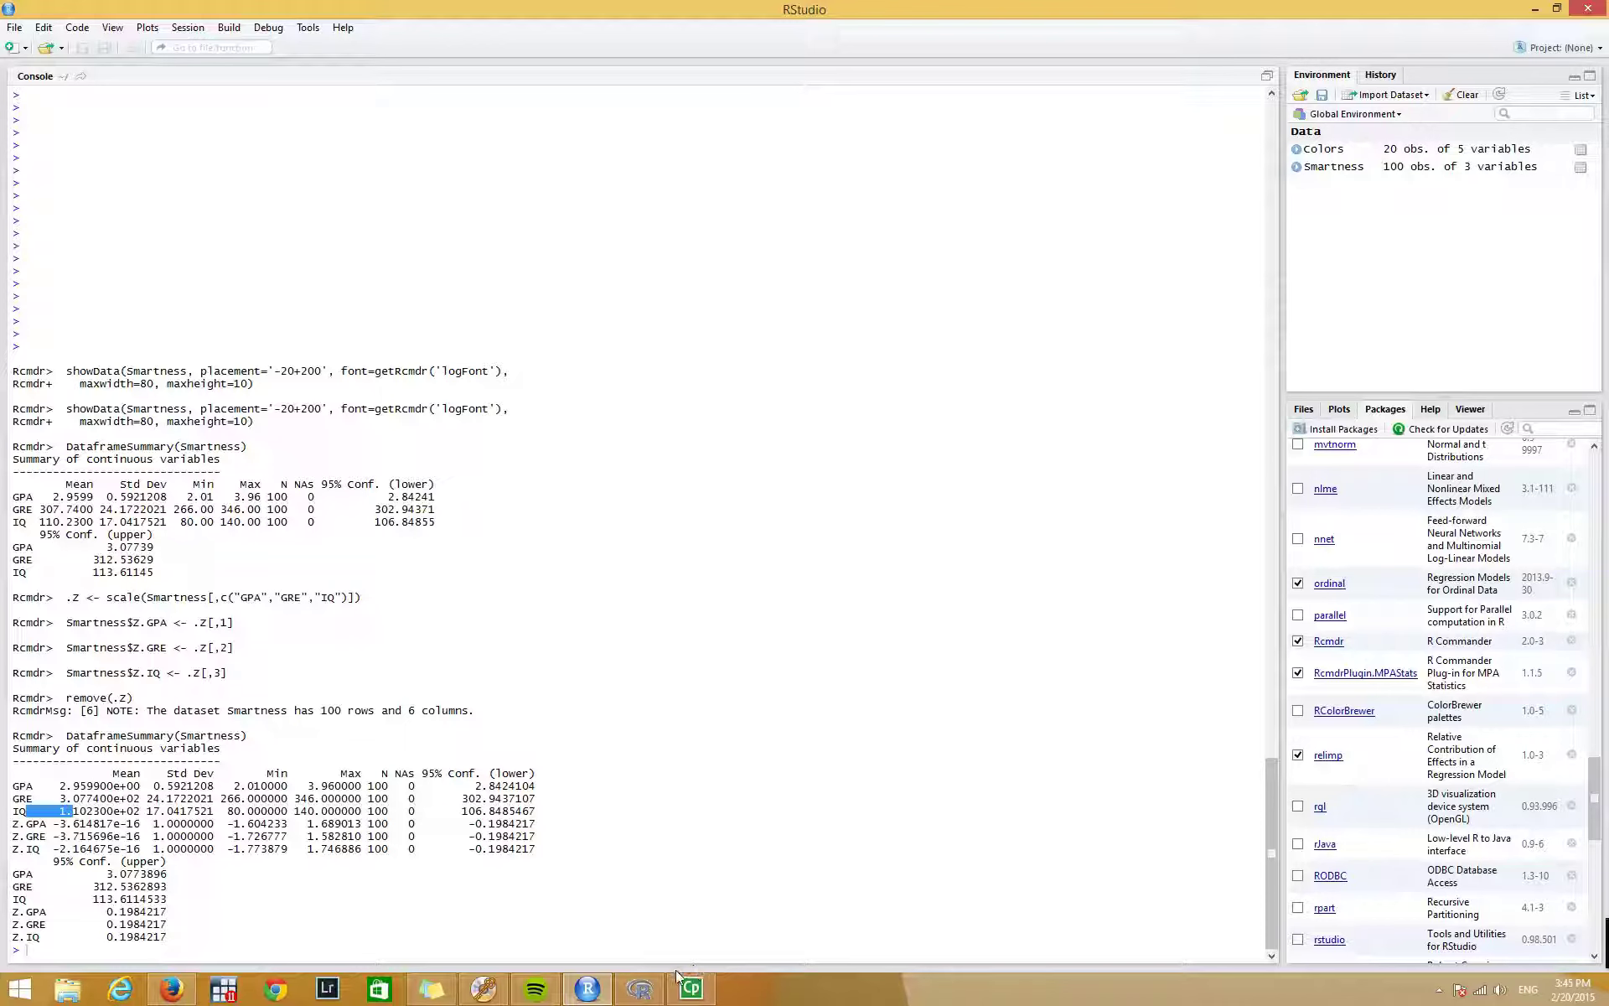
Set up a new computed variable named smartness in R Commander.
click(640, 988)
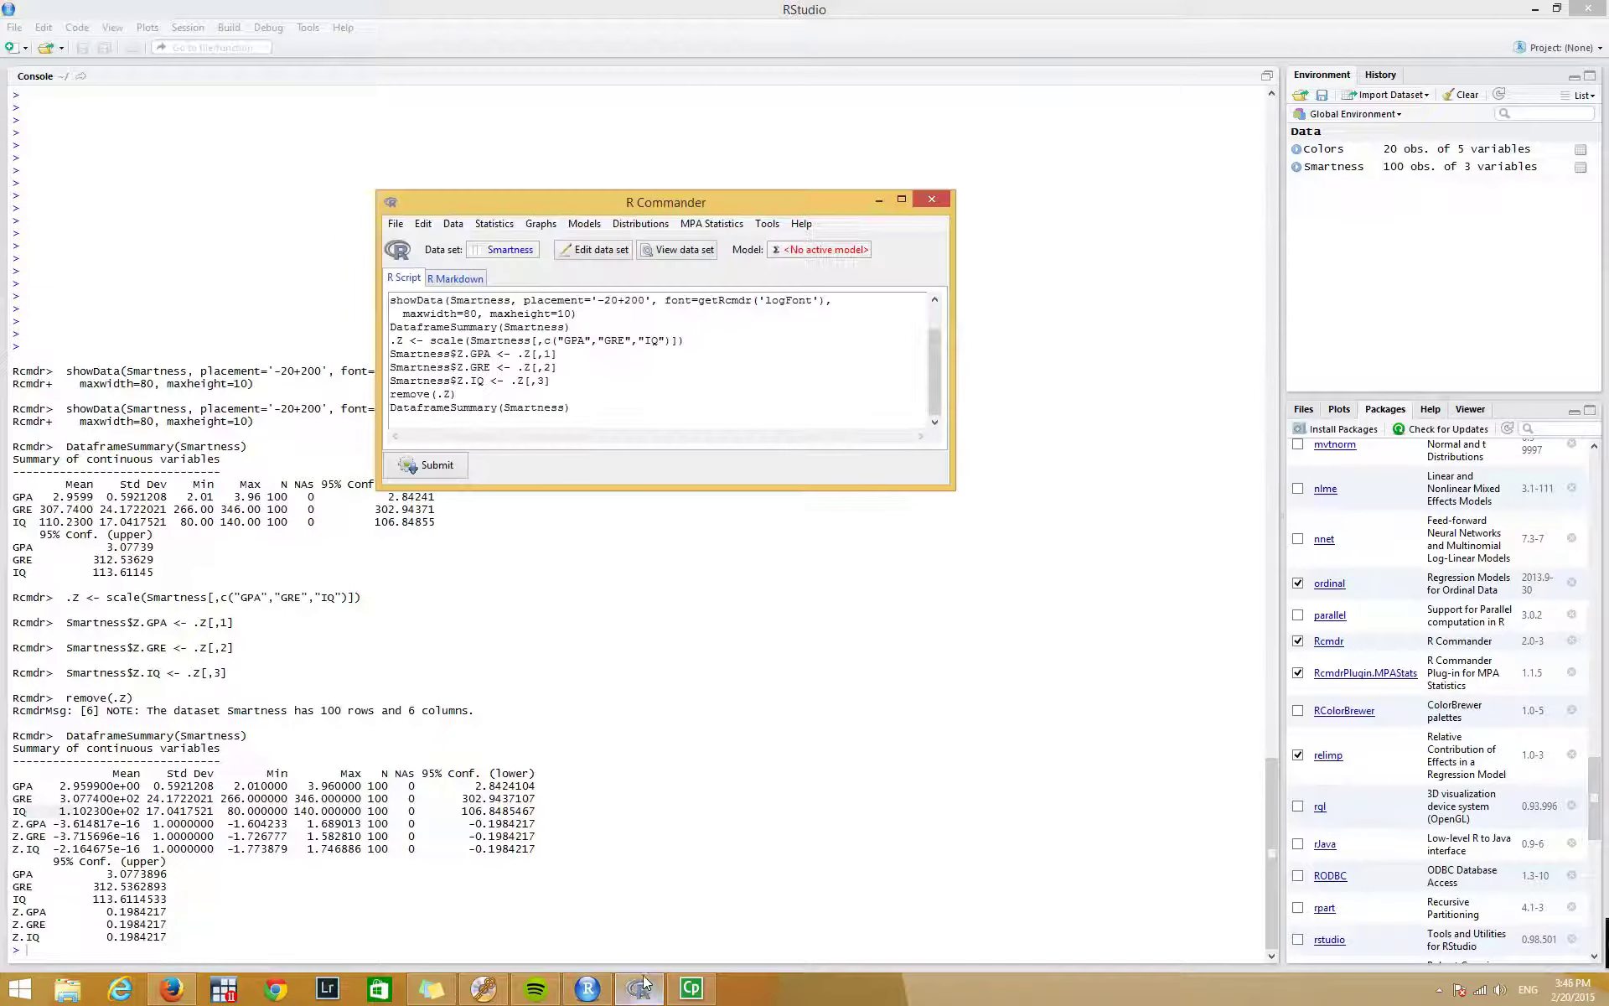
click(700, 224)
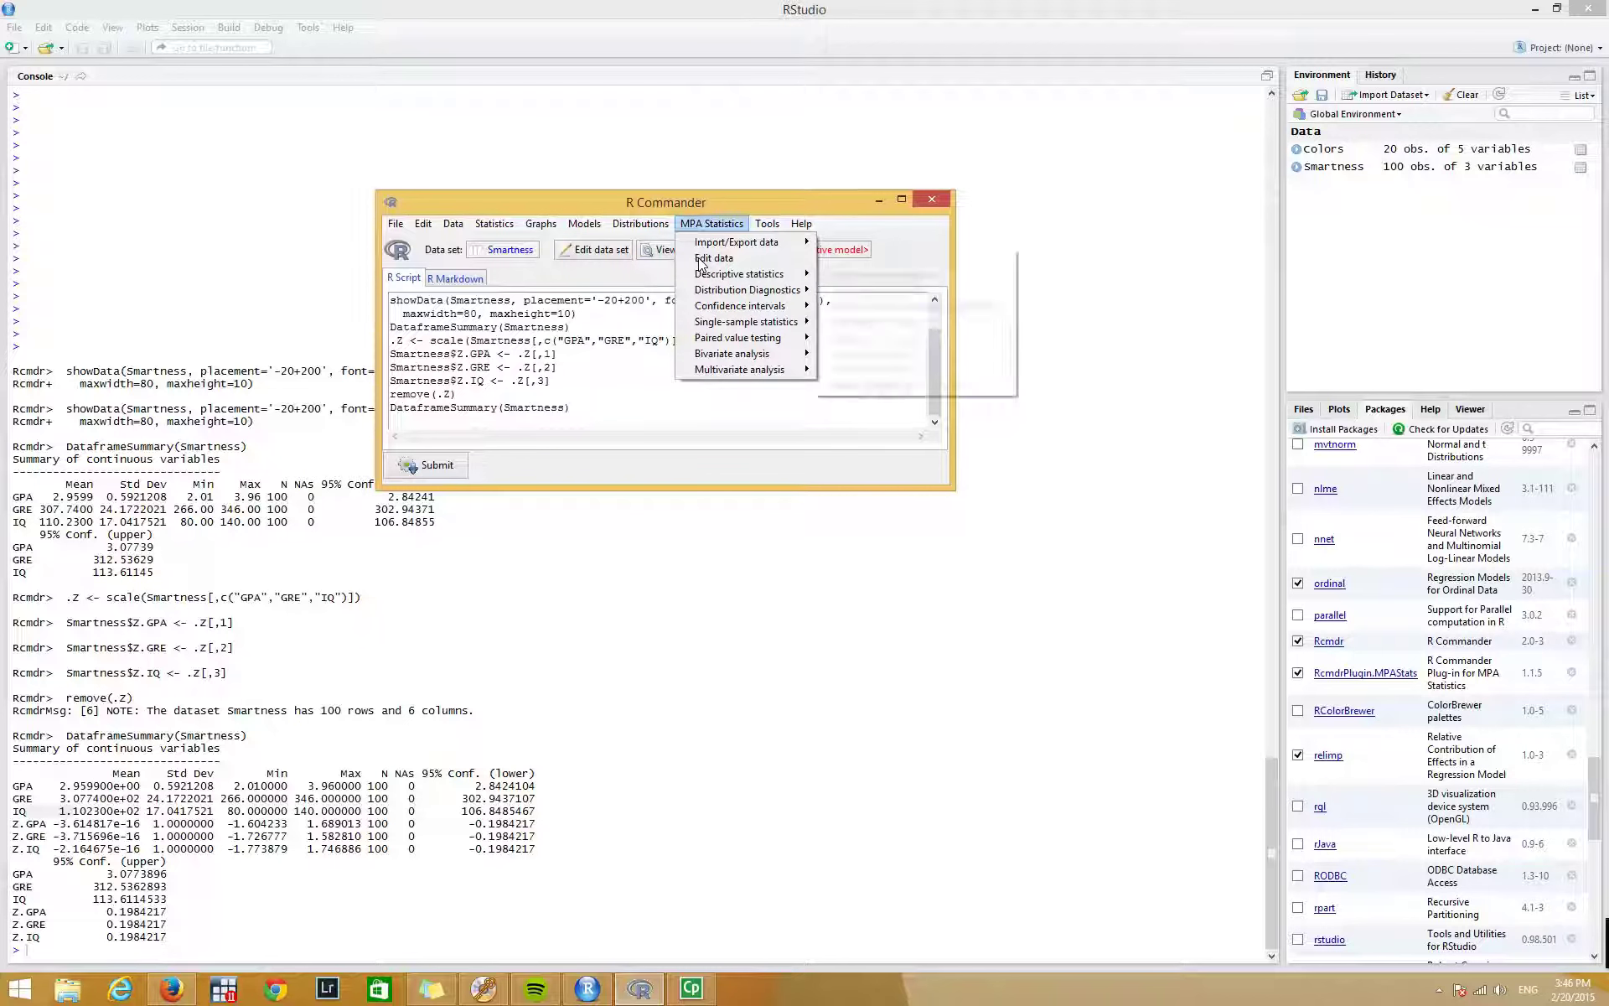
mouse_move(702, 264)
click(848, 277)
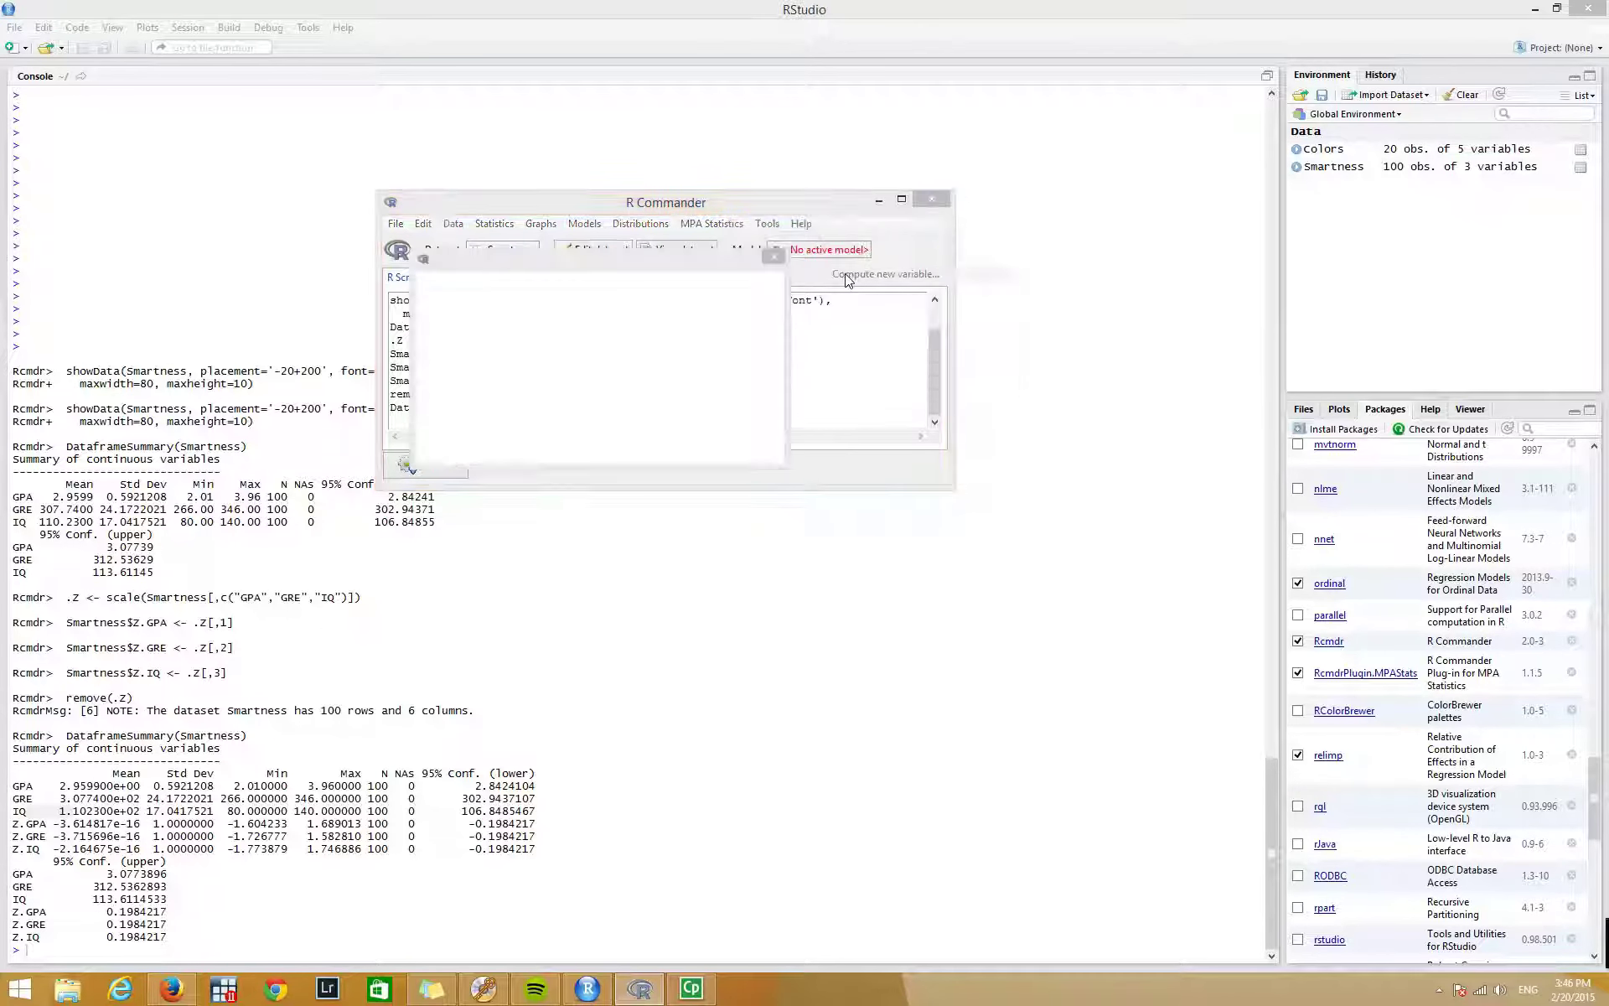
drag(444, 393, 402, 394)
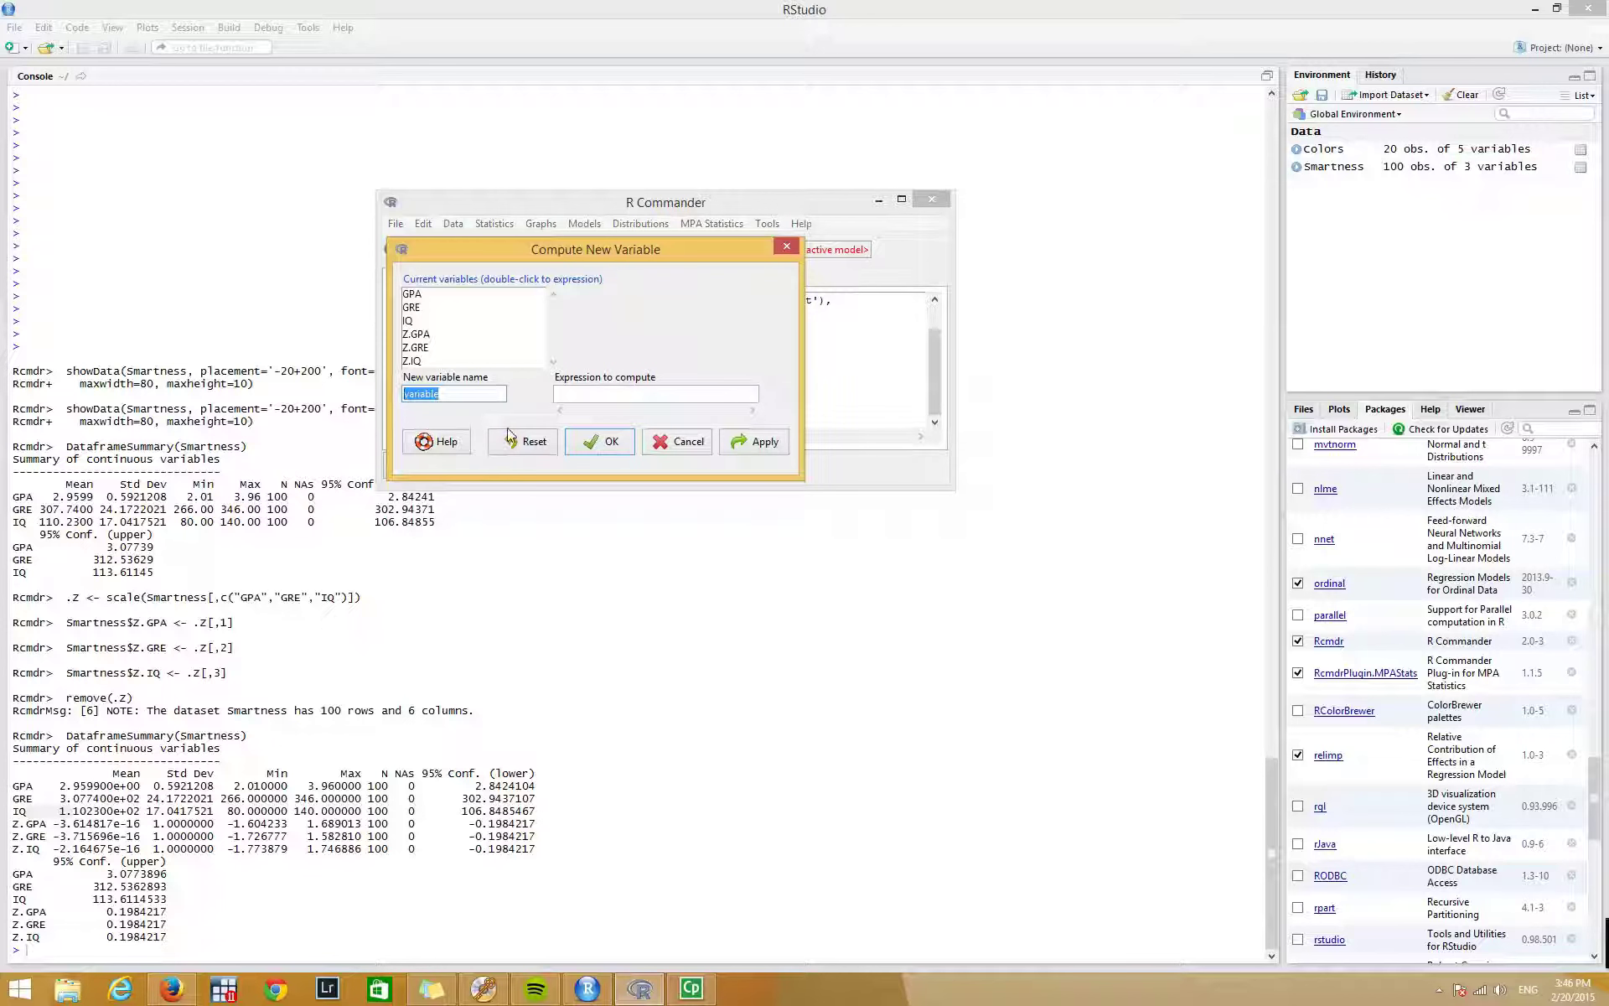
text(smartness)
Define the new variable's expression as Z.GPA + Z.GRE + Z.IQ and compute it.
click(567, 395)
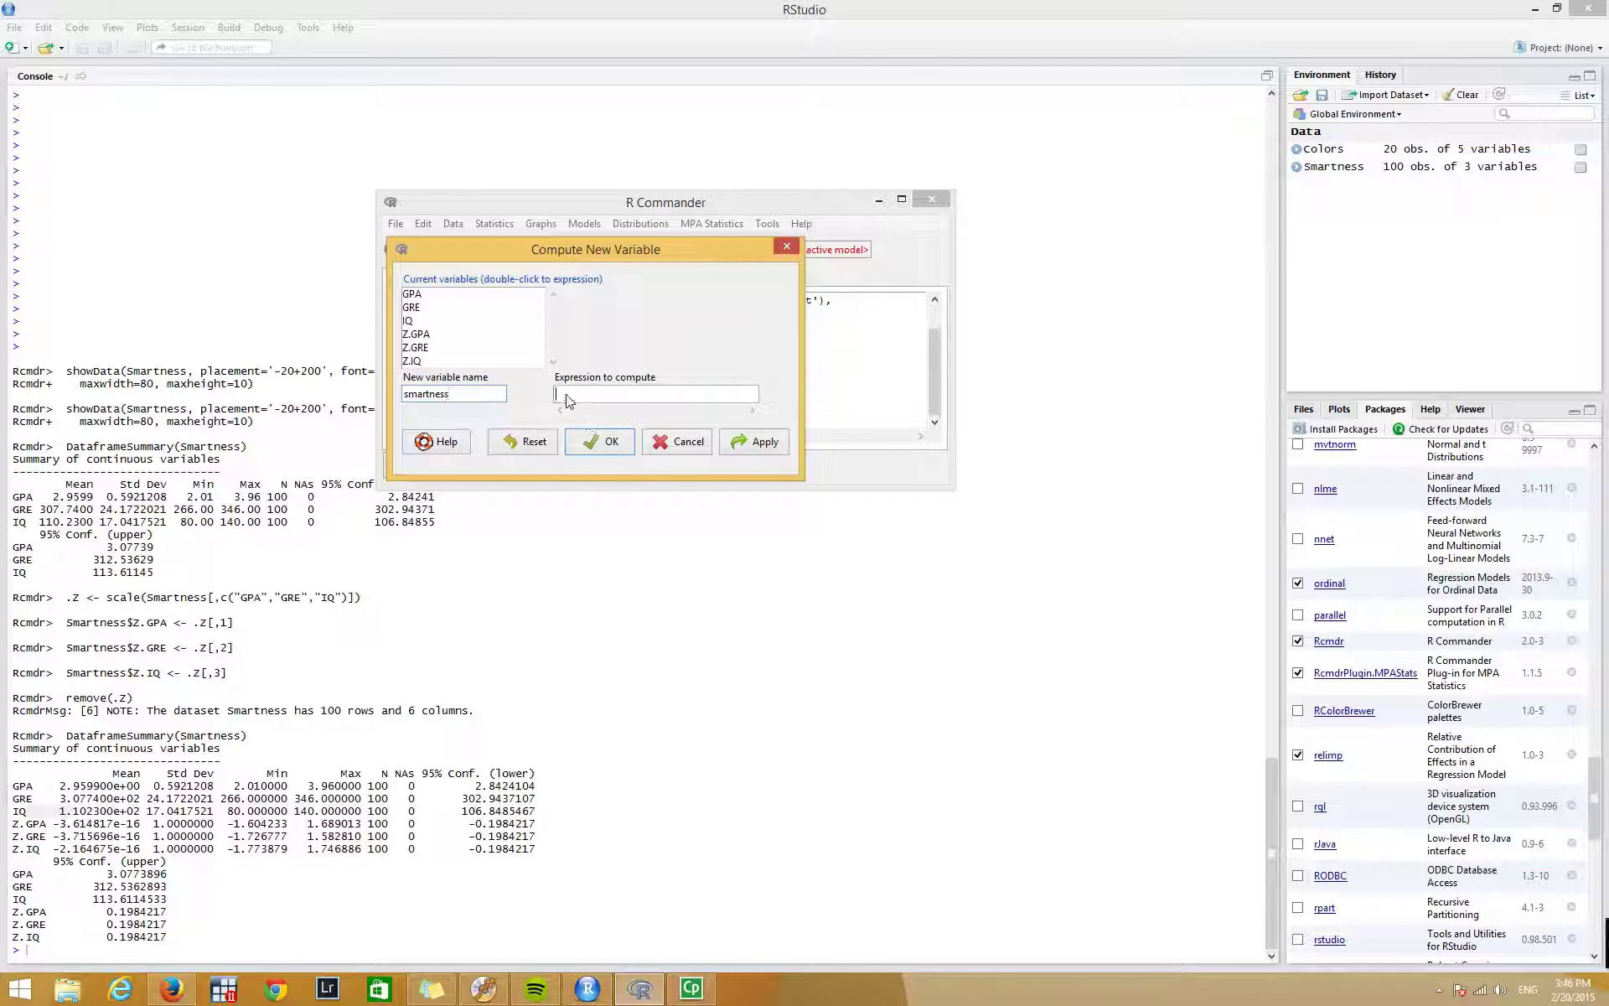
click(420, 336)
double_click(421, 336)
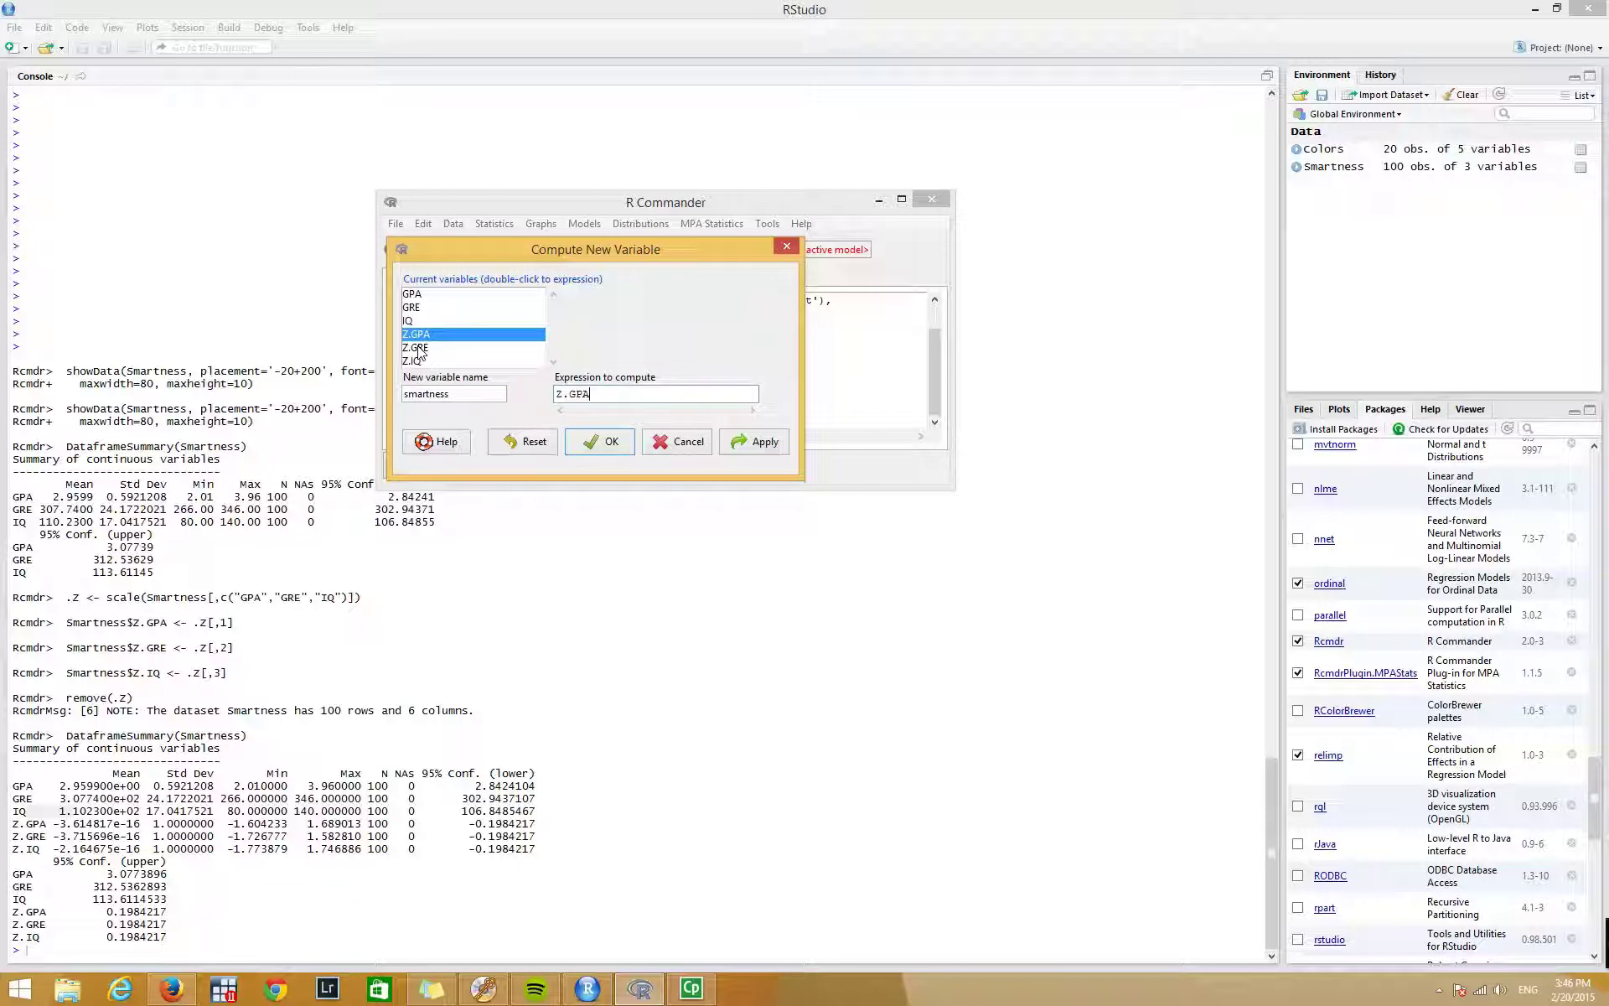
text(+)
double_click(416, 347)
text(+)
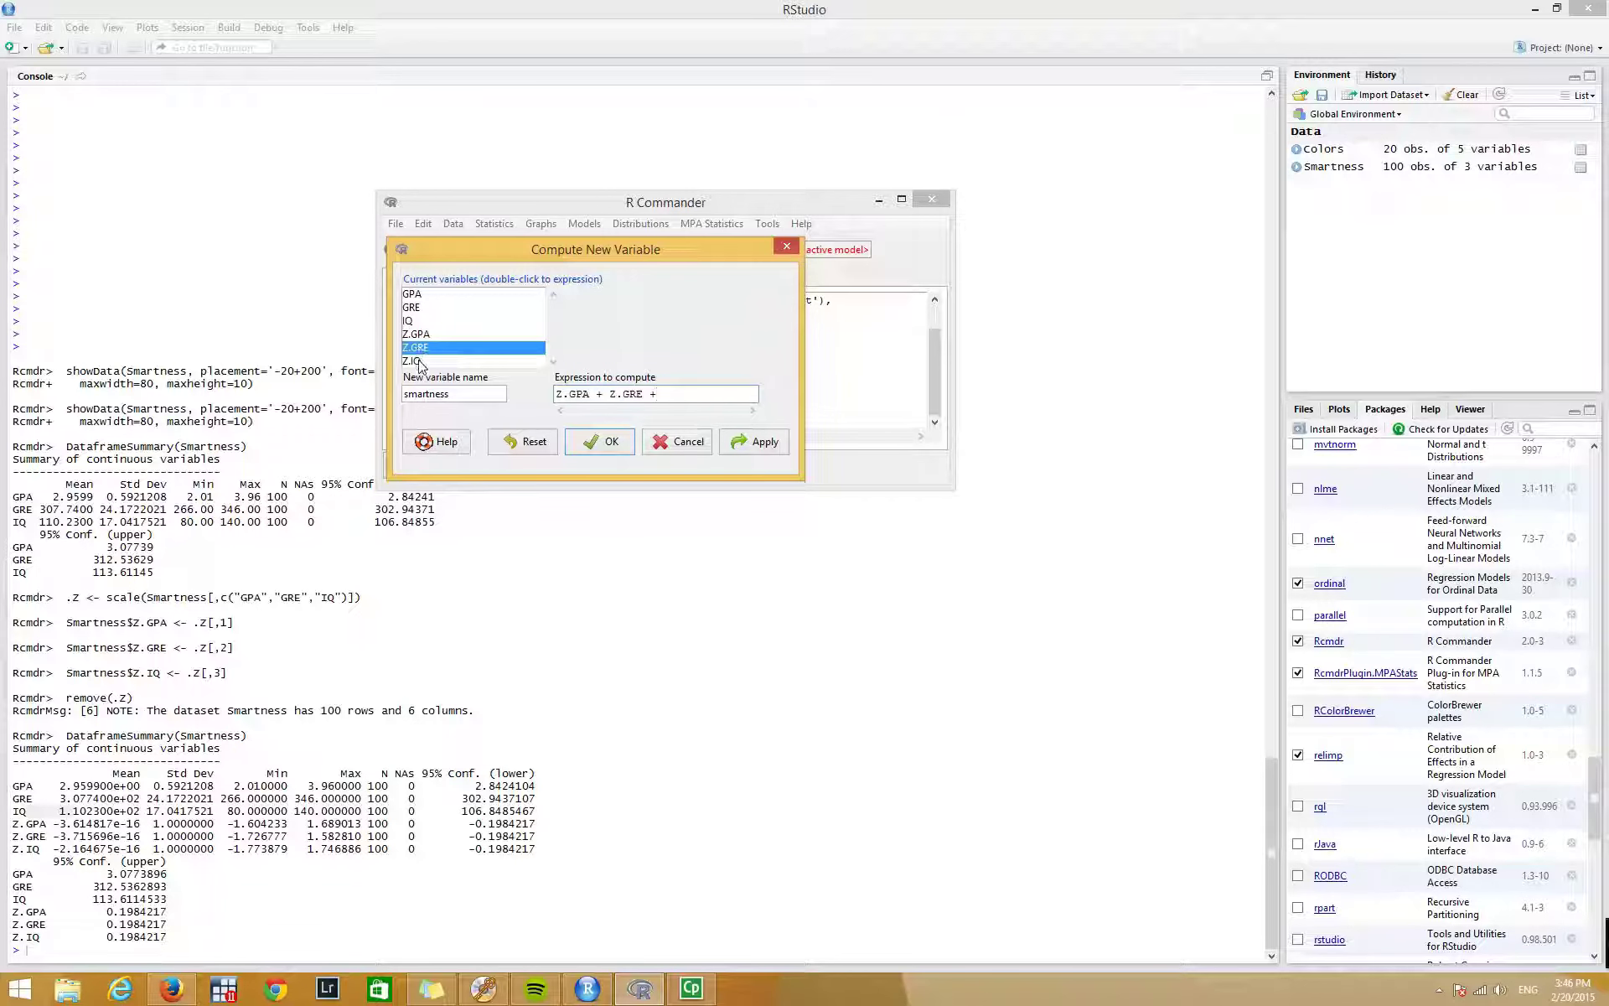
double_click(413, 361)
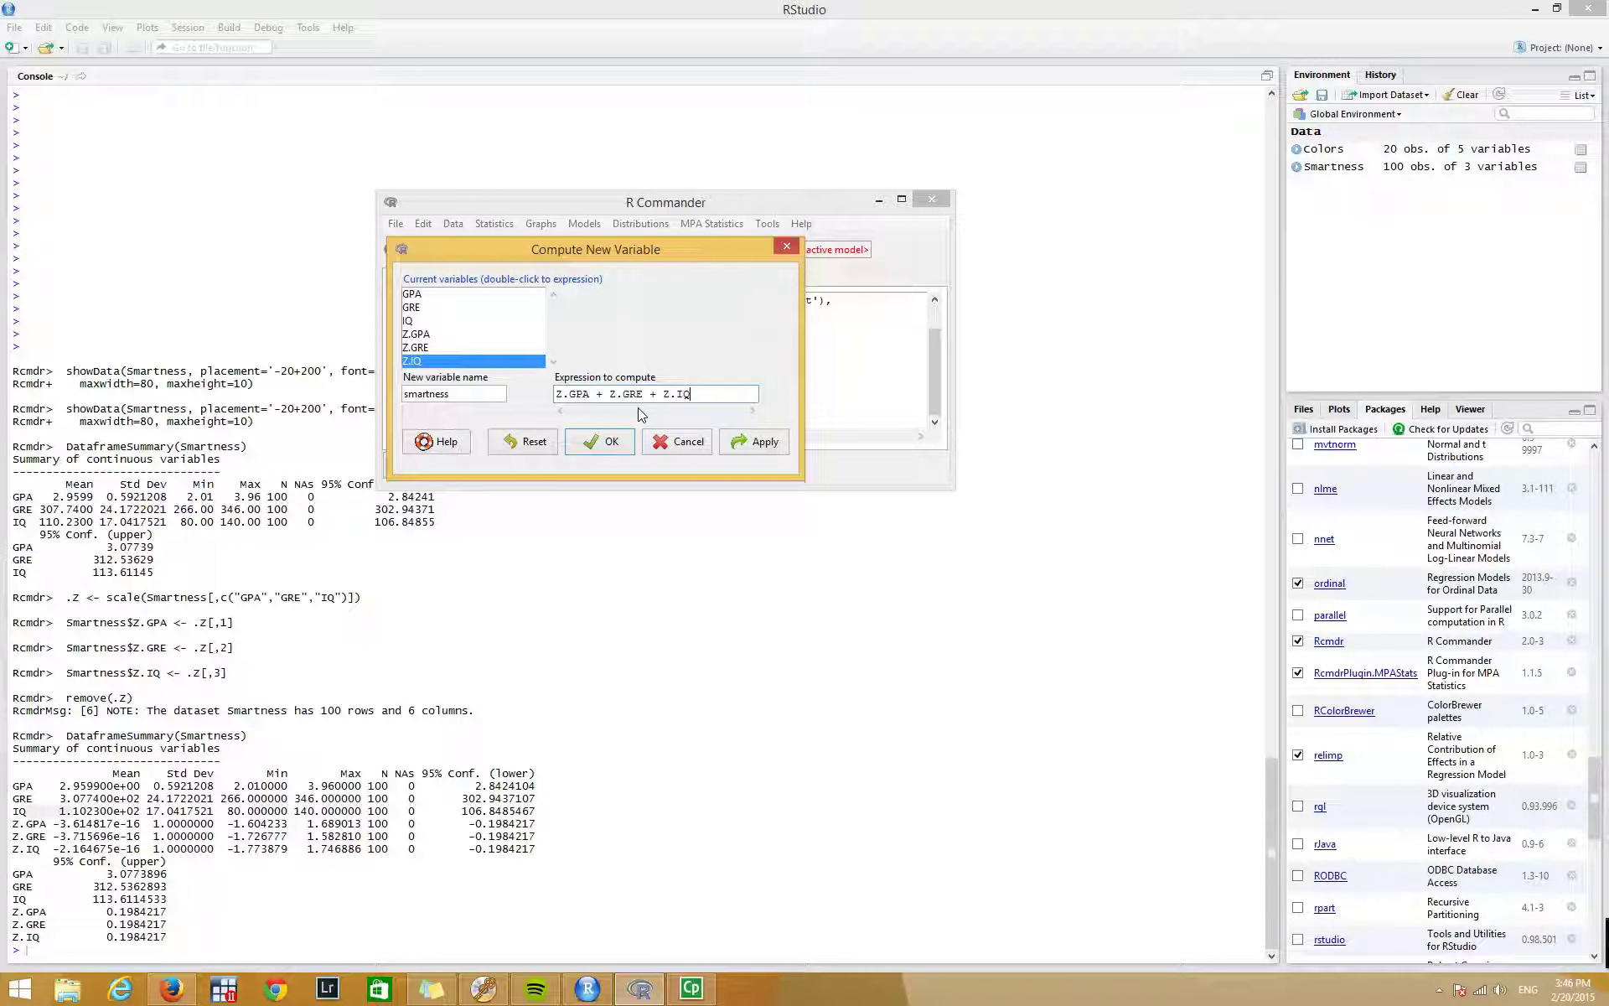
click(592, 441)
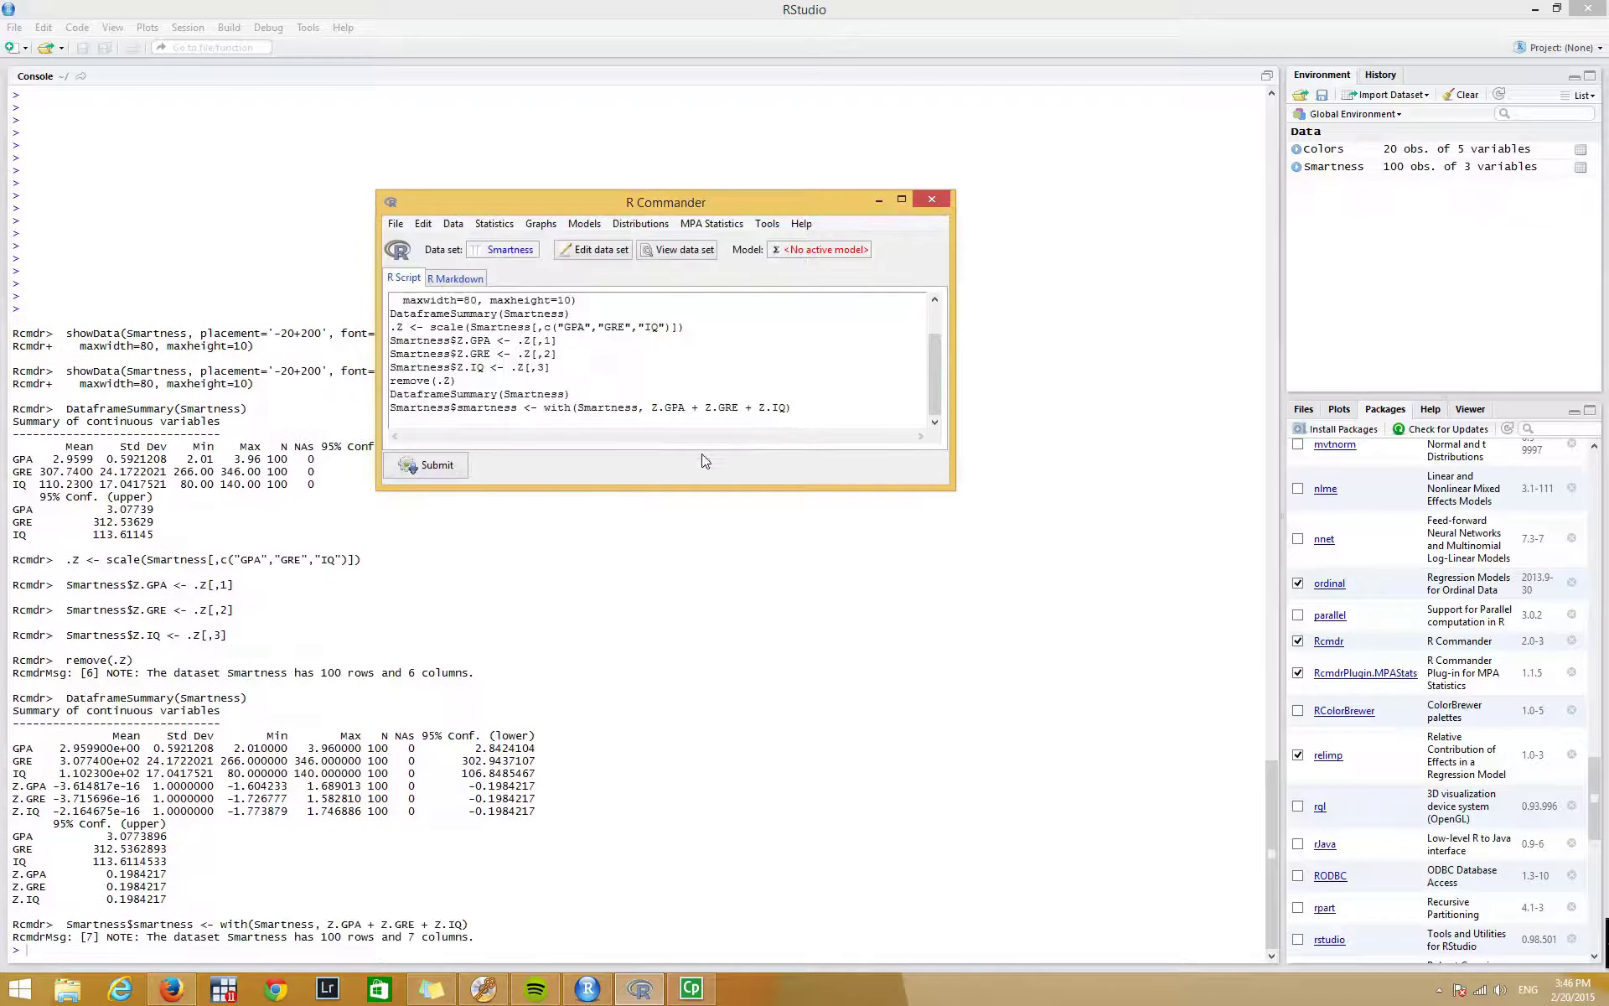
Summarize the data set including smartness and compare its mean with those of Z.GPA, Z.GRE and Z.IQ.
click(711, 225)
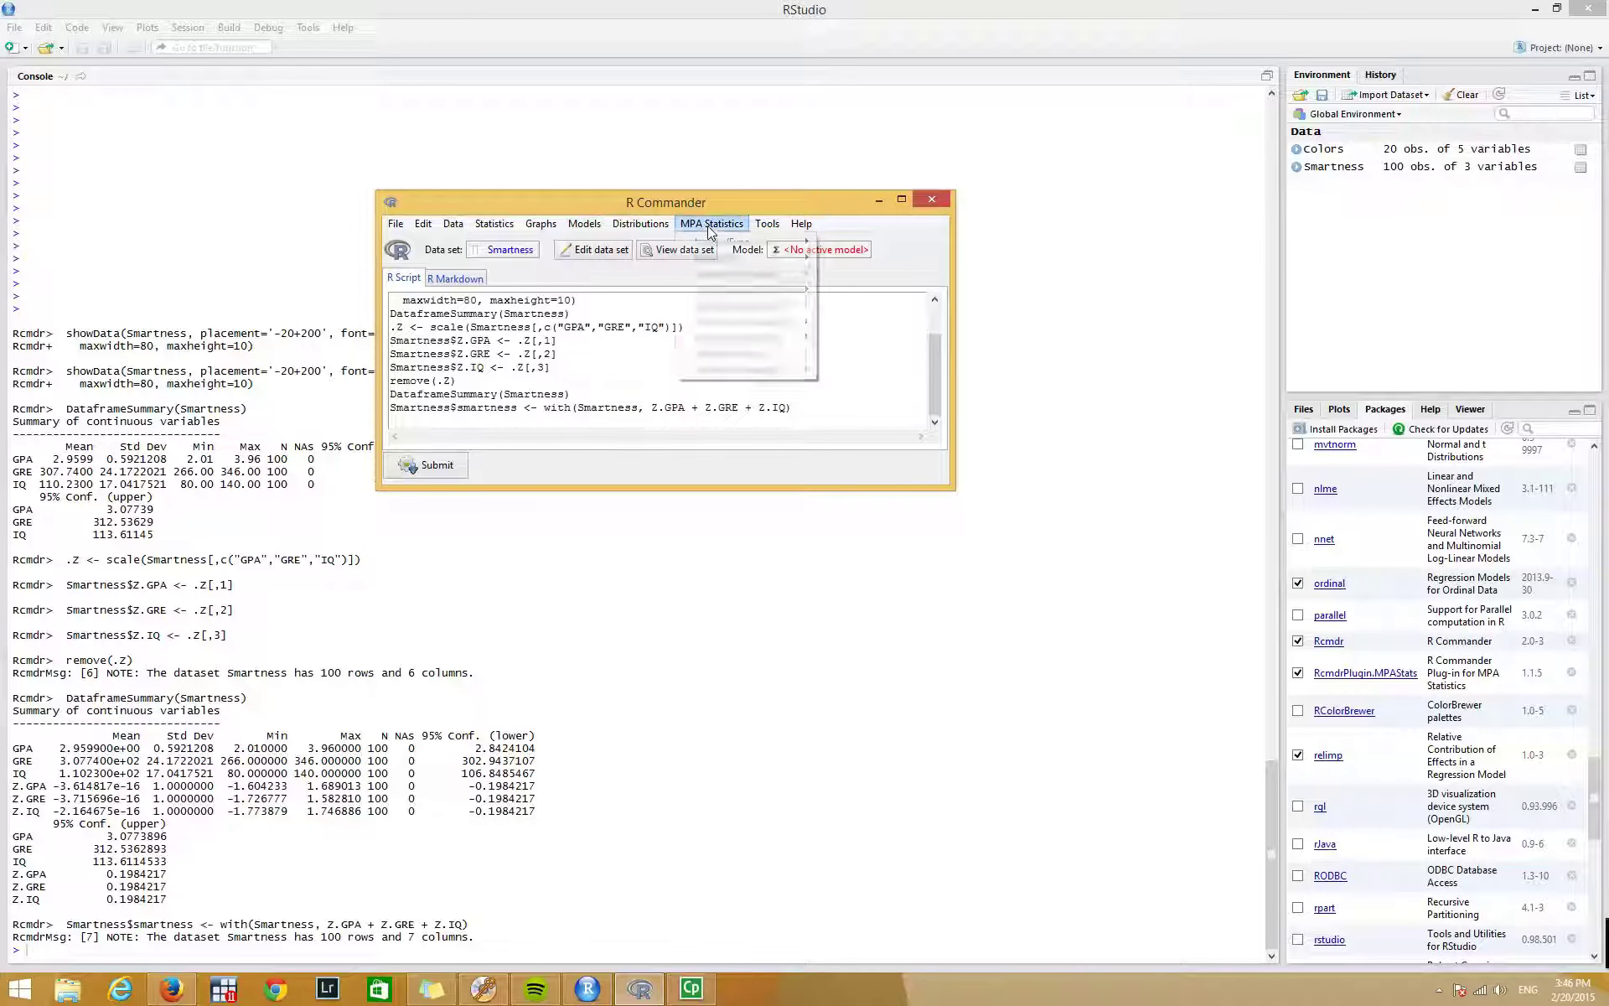
mouse_move(728, 274)
click(876, 275)
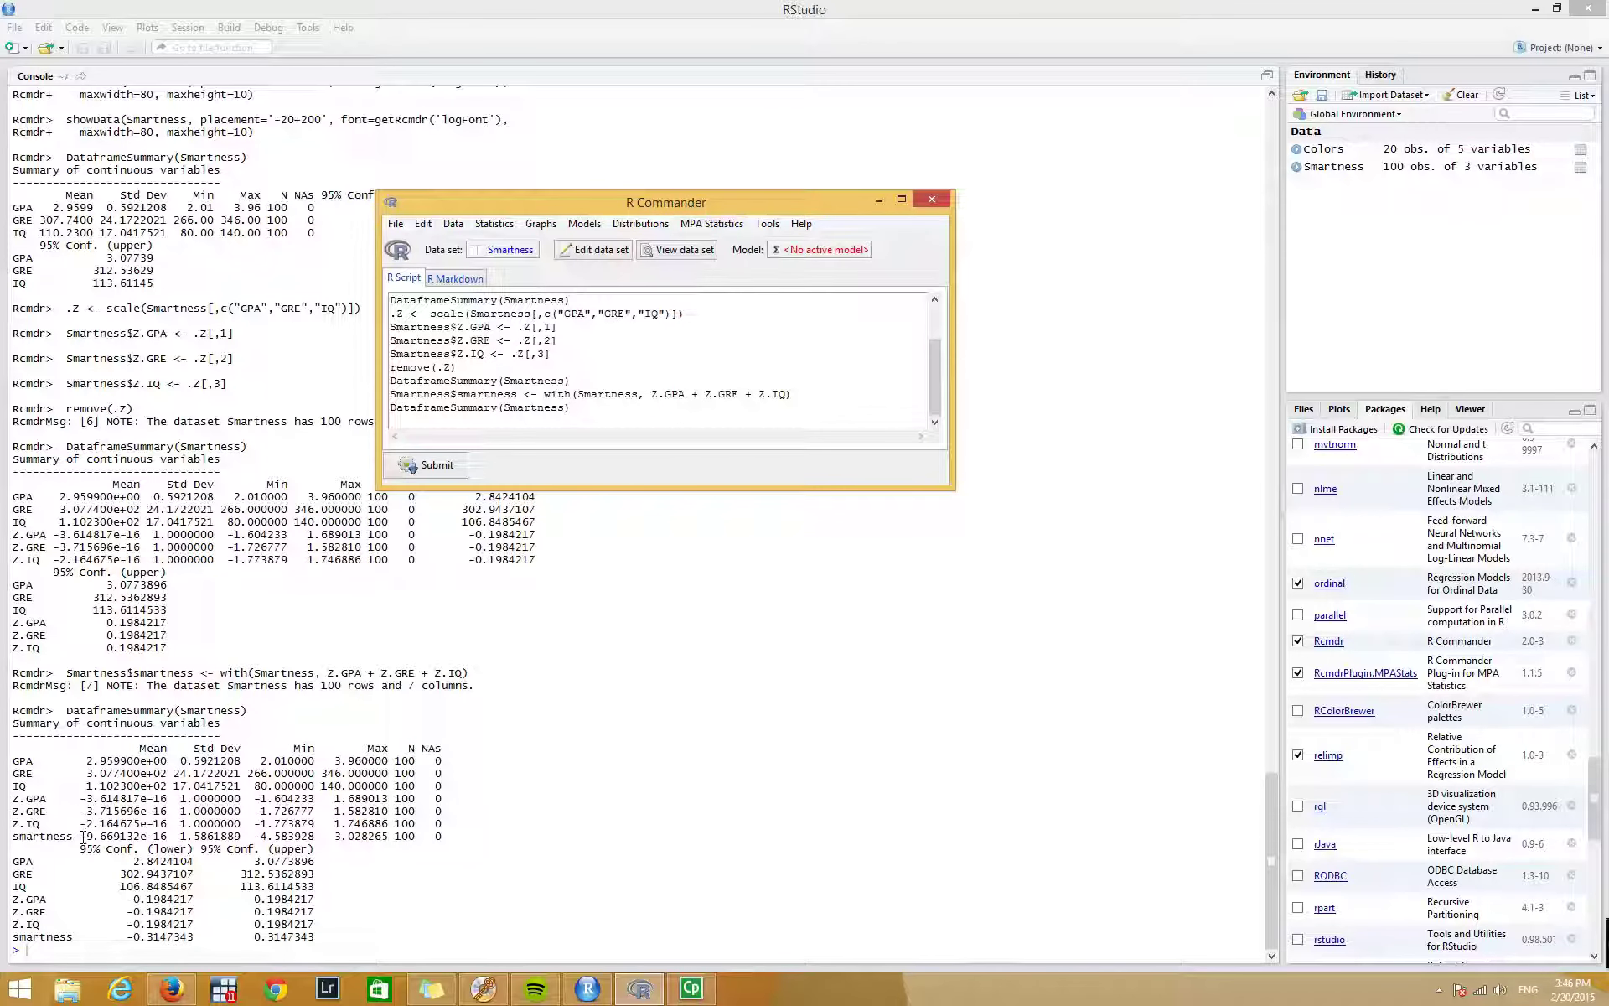
drag(81, 836, 169, 837)
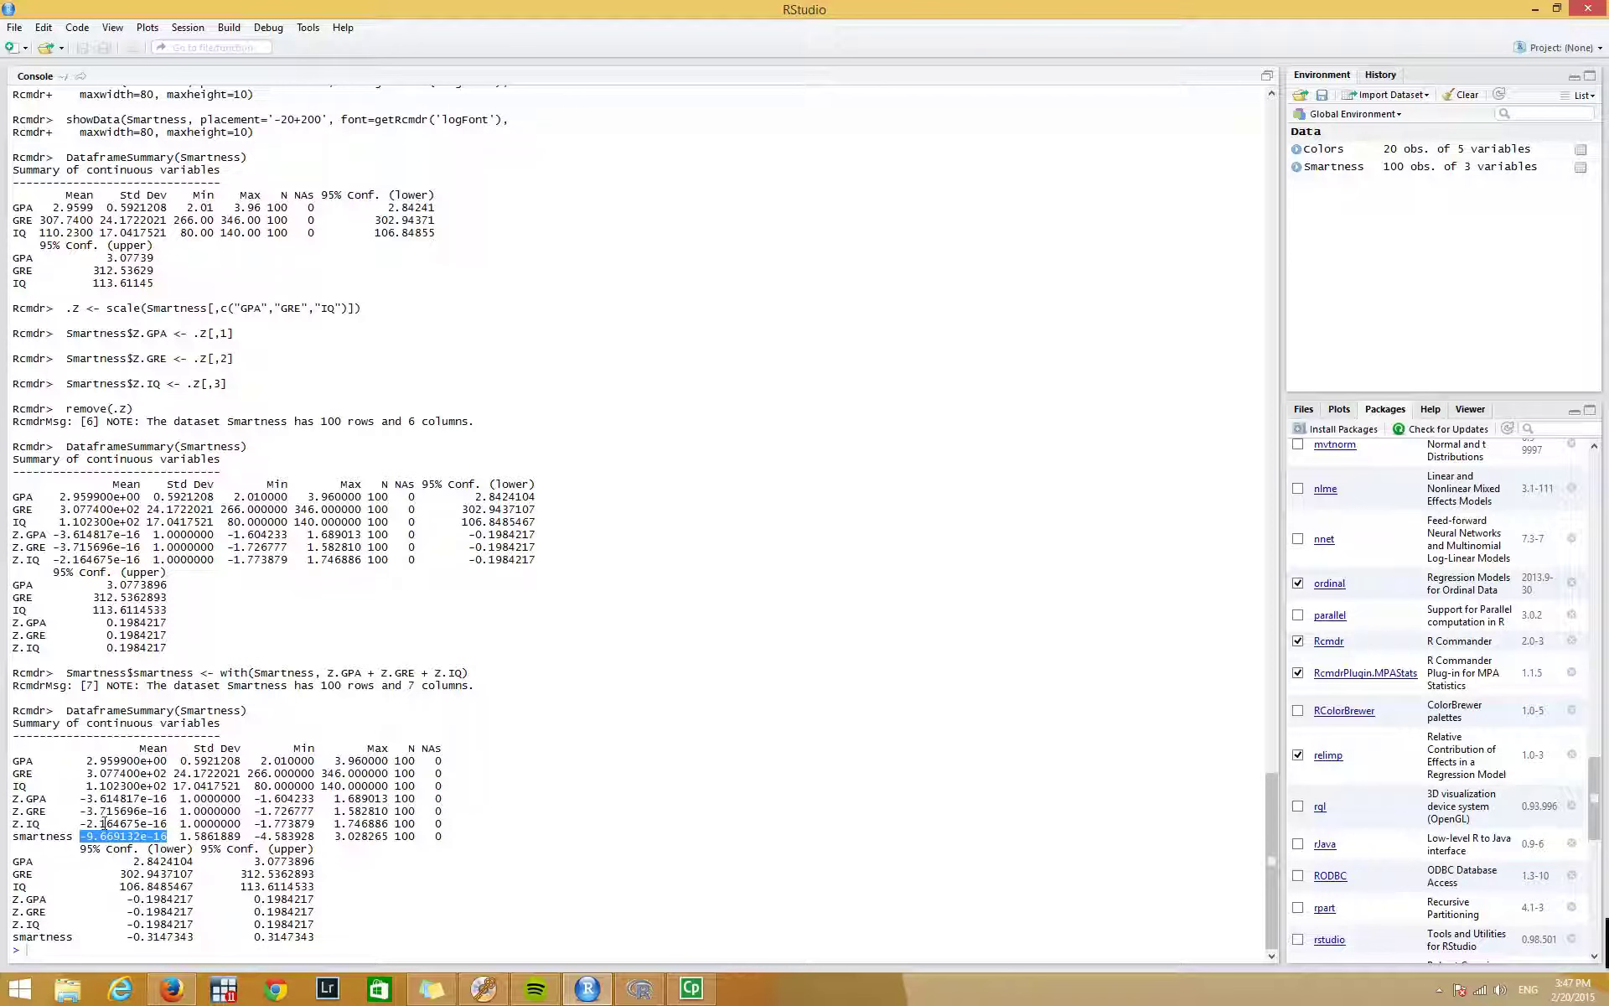
drag(140, 801, 168, 799)
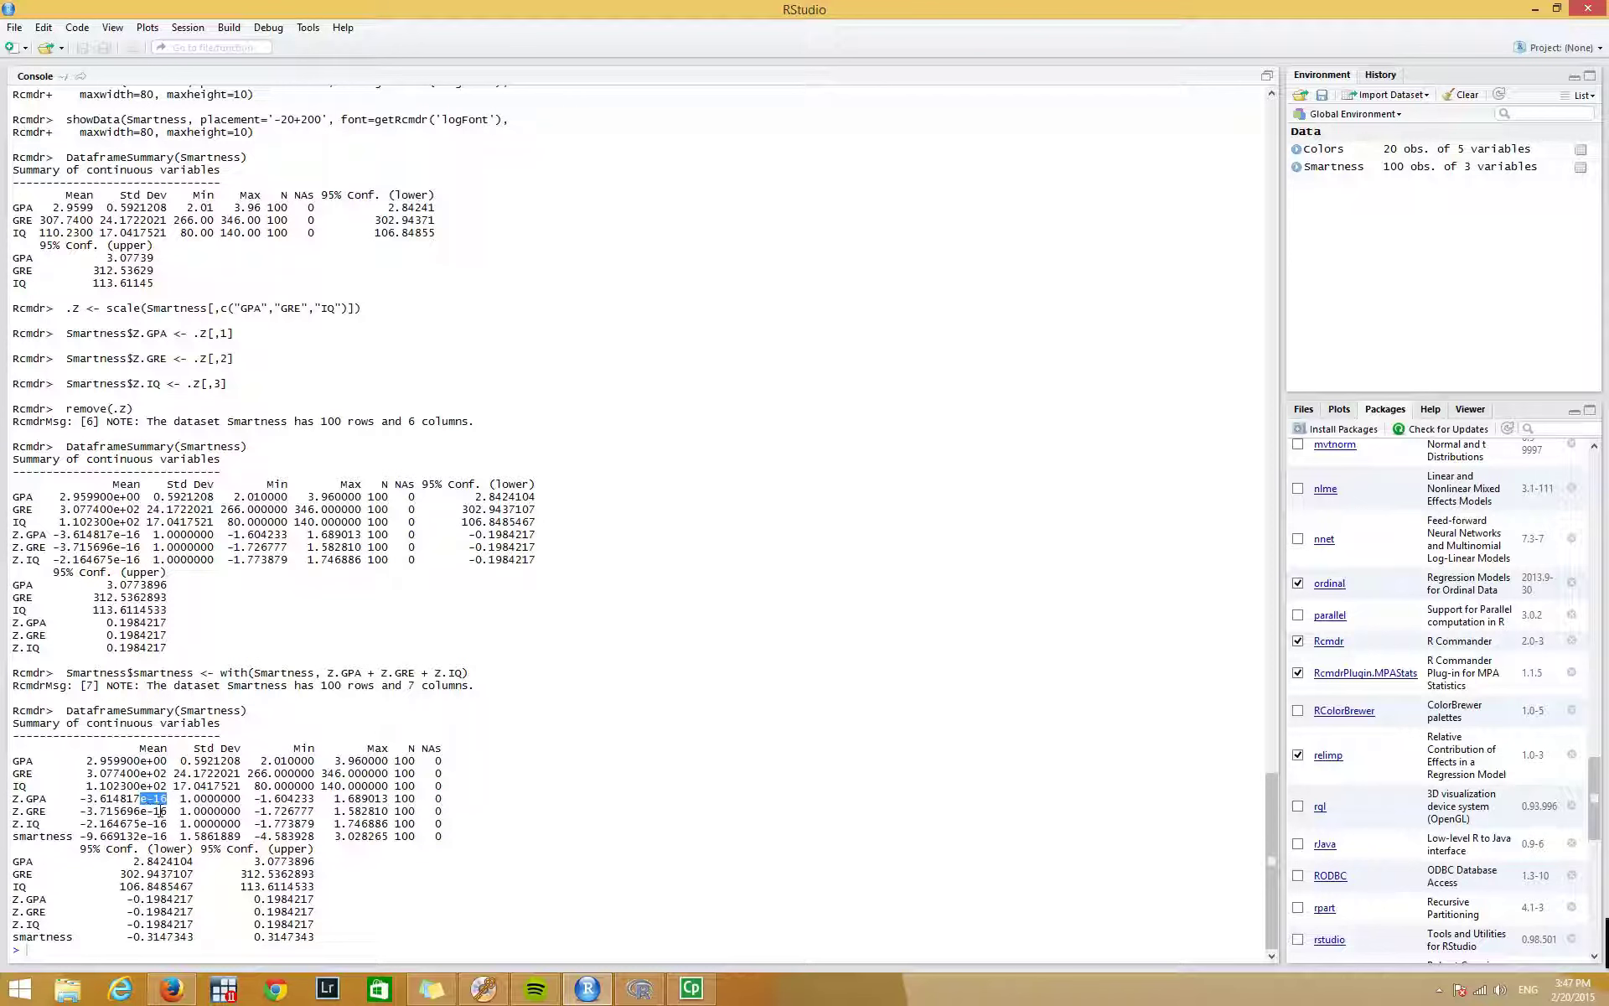
click(97, 801)
drag(75, 801, 174, 835)
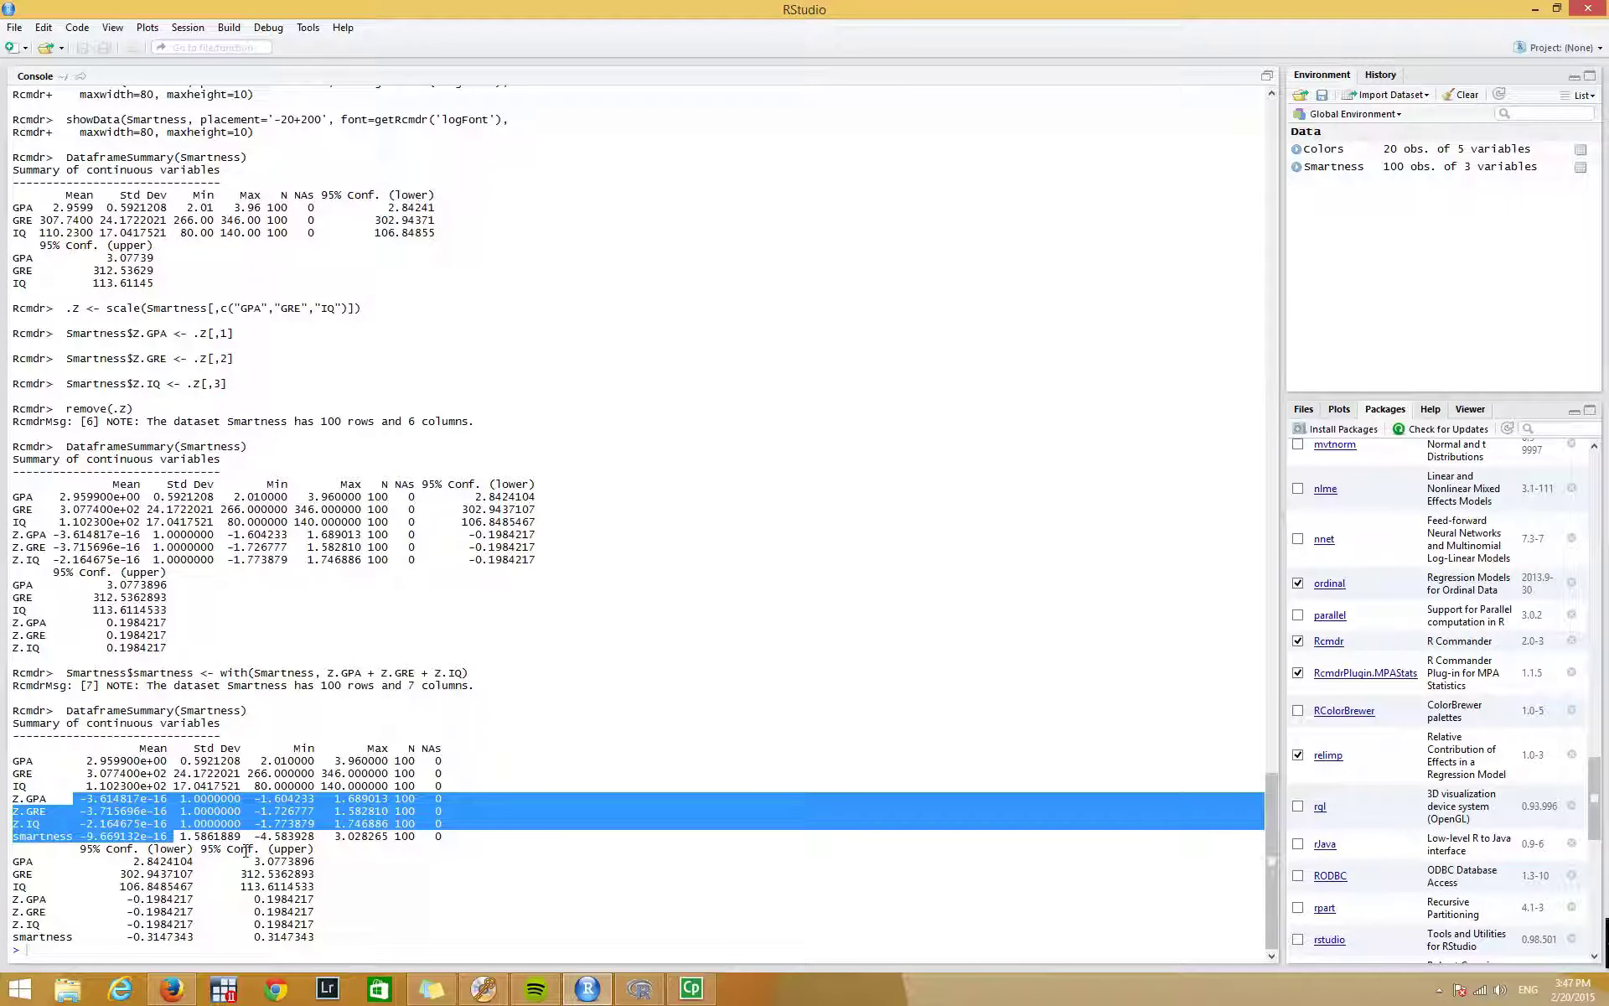
click(123, 829)
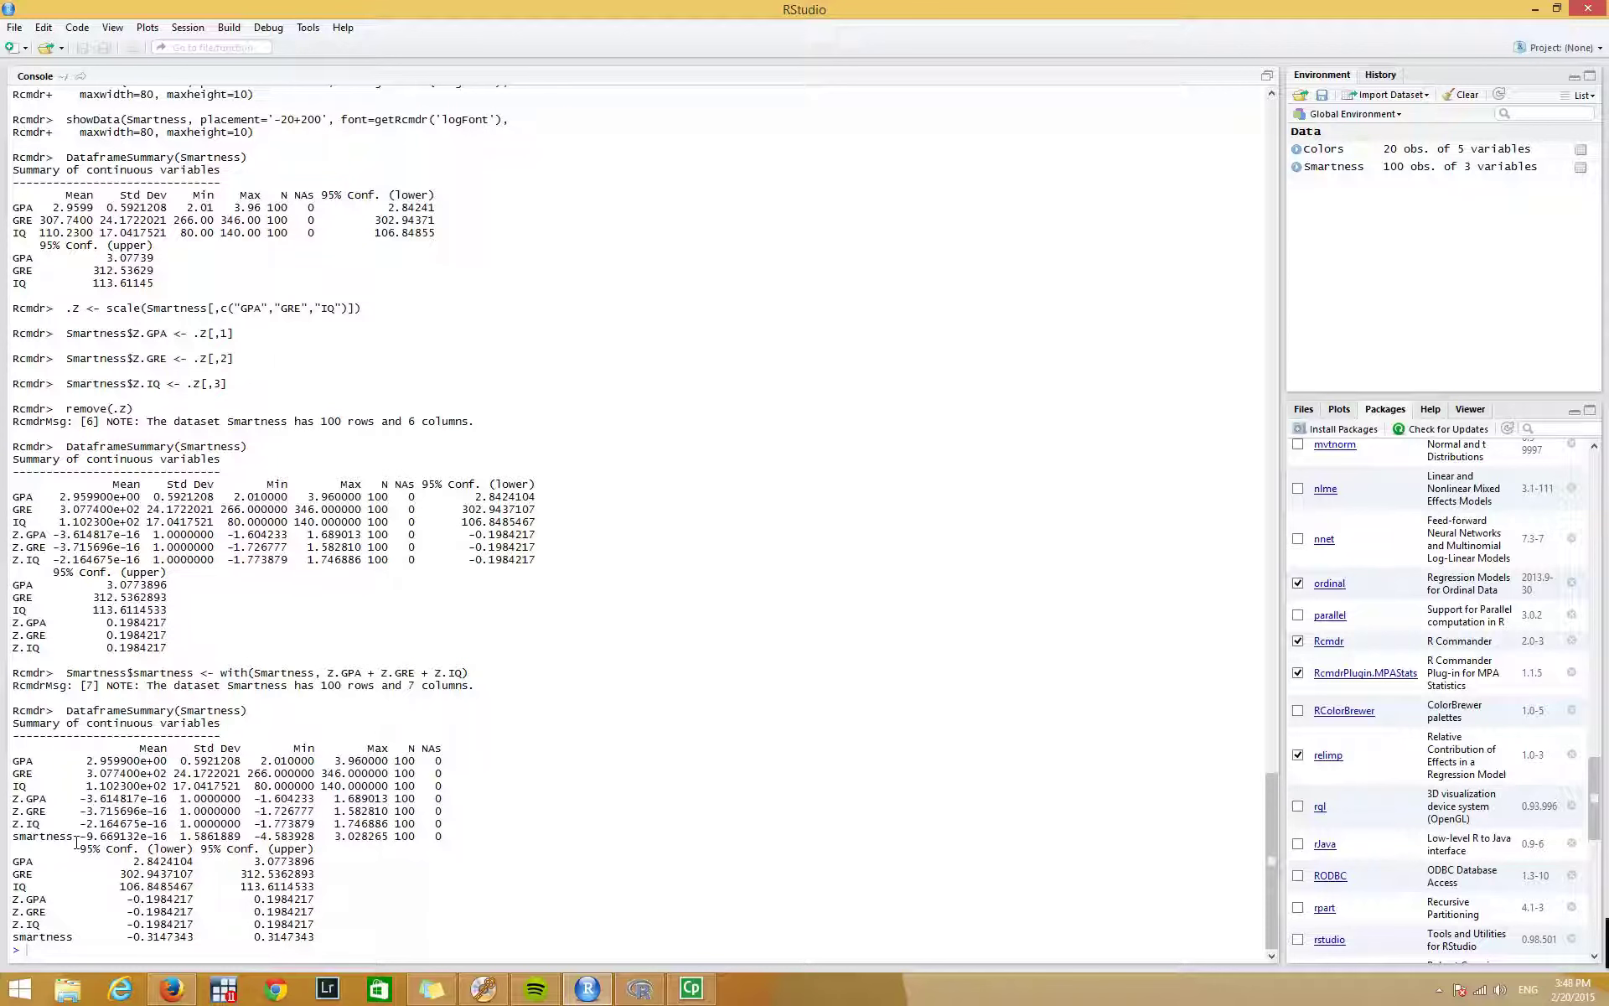
View the Smartness data set from R Commander and move its data window over the R Commander window.
click(638, 989)
click(677, 250)
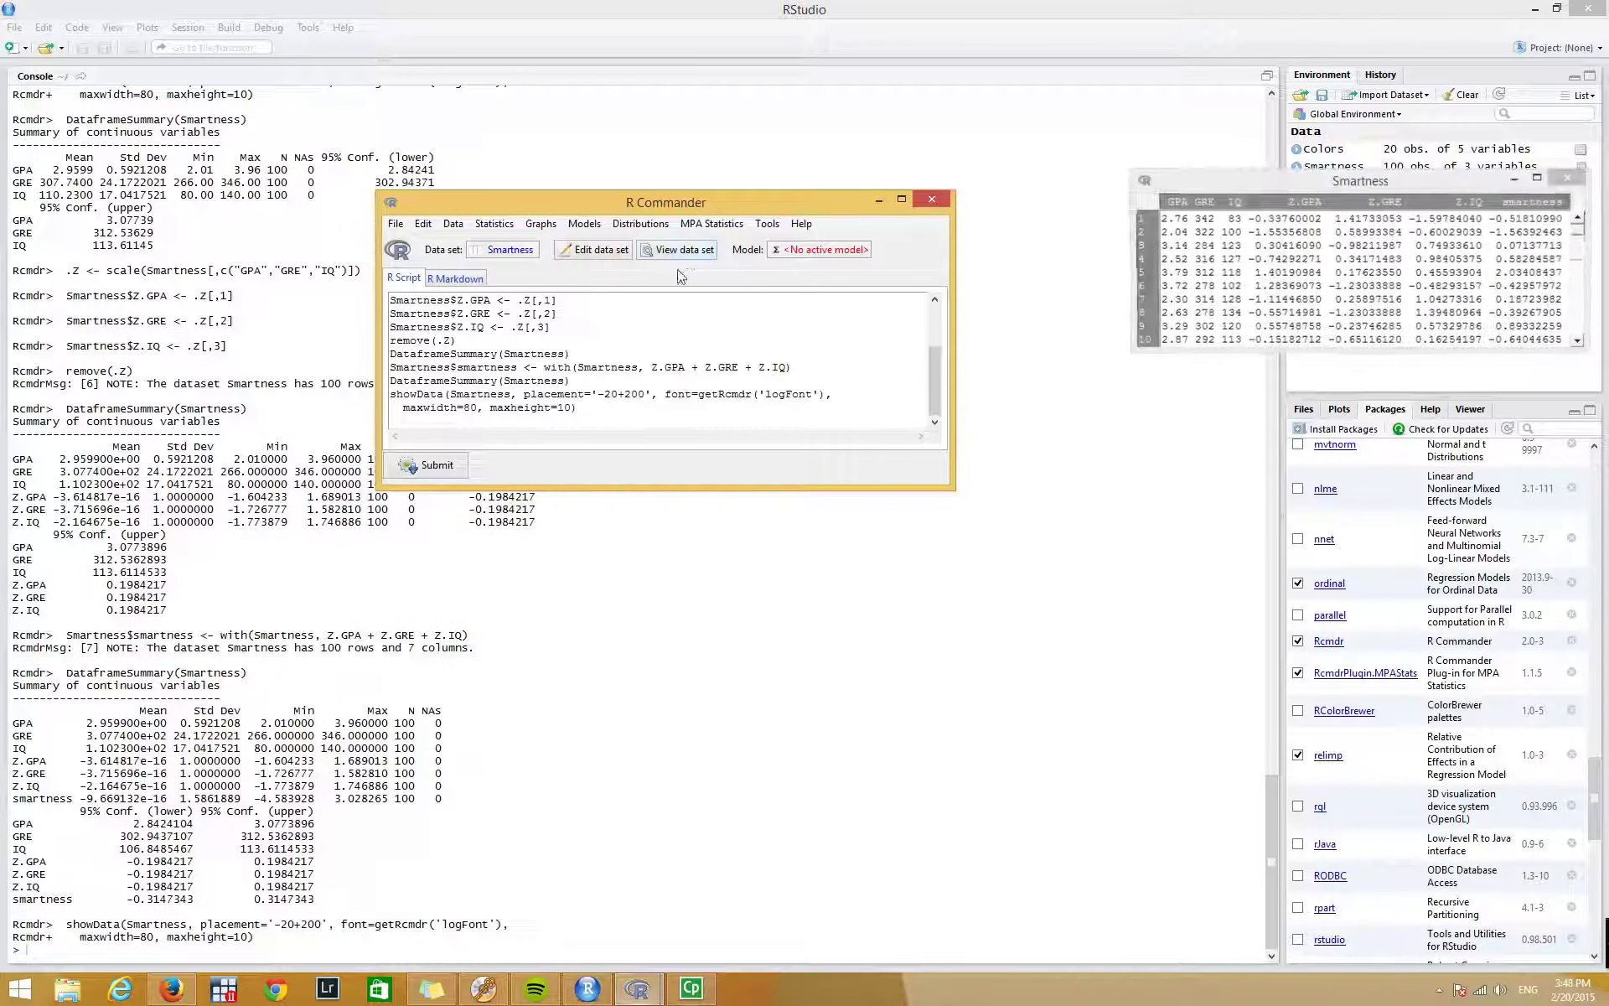
drag(1237, 175, 378, 213)
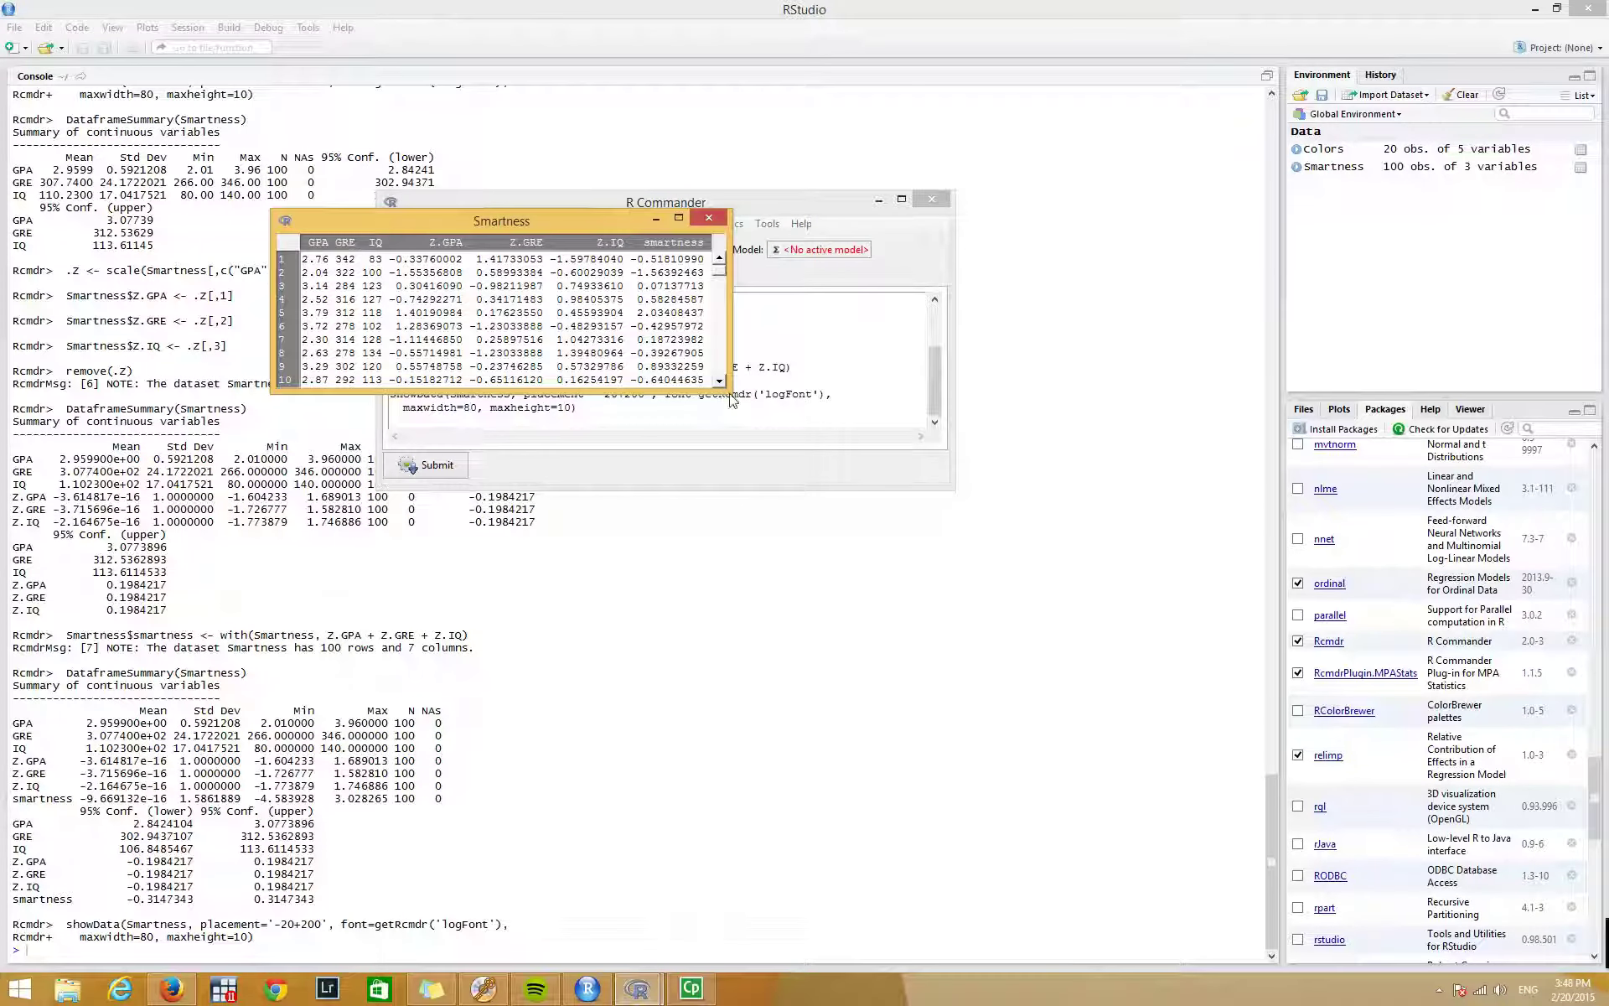